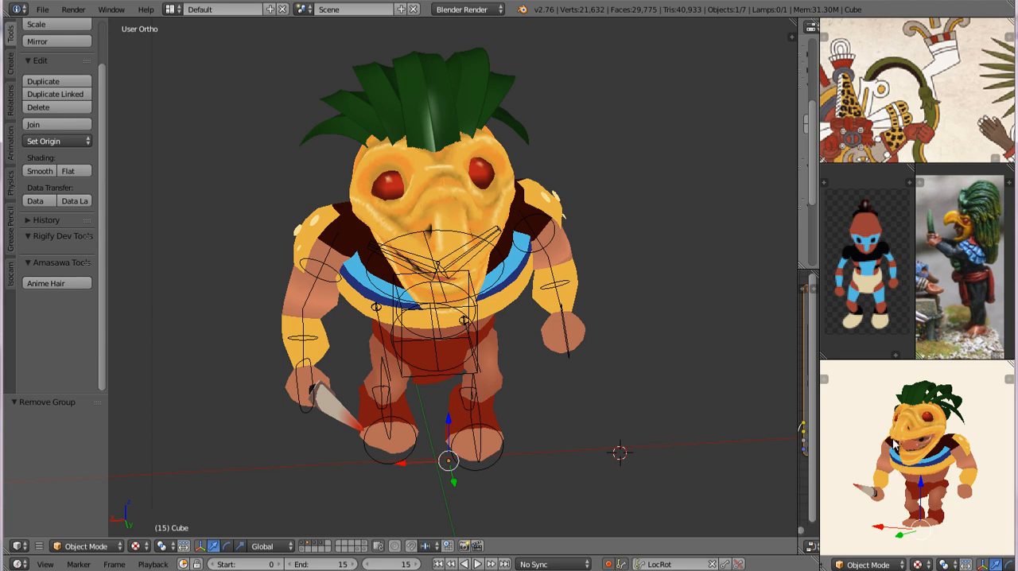
Step: Select every object of the character and put them all in a new group named badGuy
{"action": "middle_click_drag", "start_coordinate": [936, 447], "coordinate": [890, 427]}
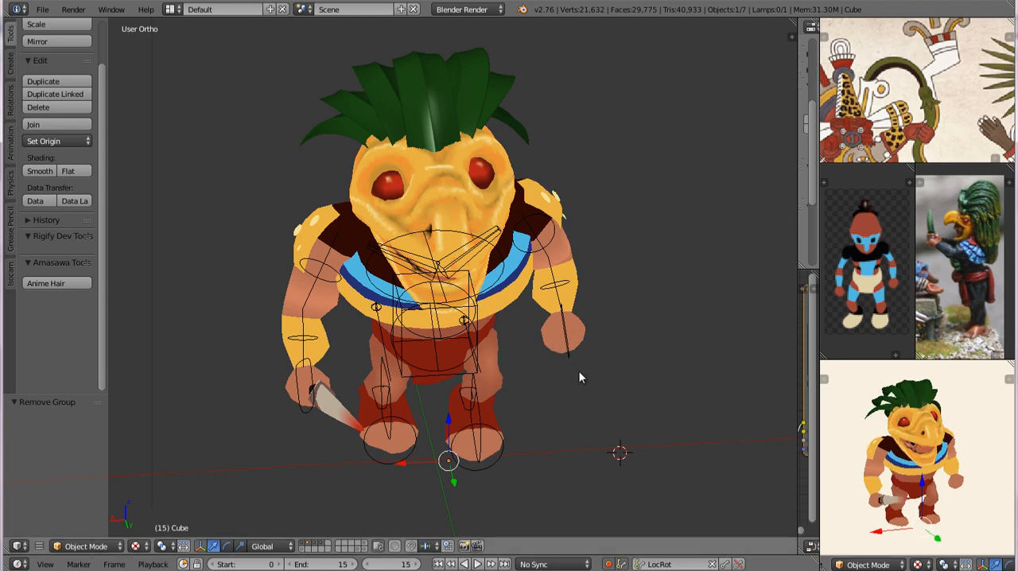
{"action": "middle_click_drag", "start_coordinate": [579, 374], "coordinate": [517, 352]}
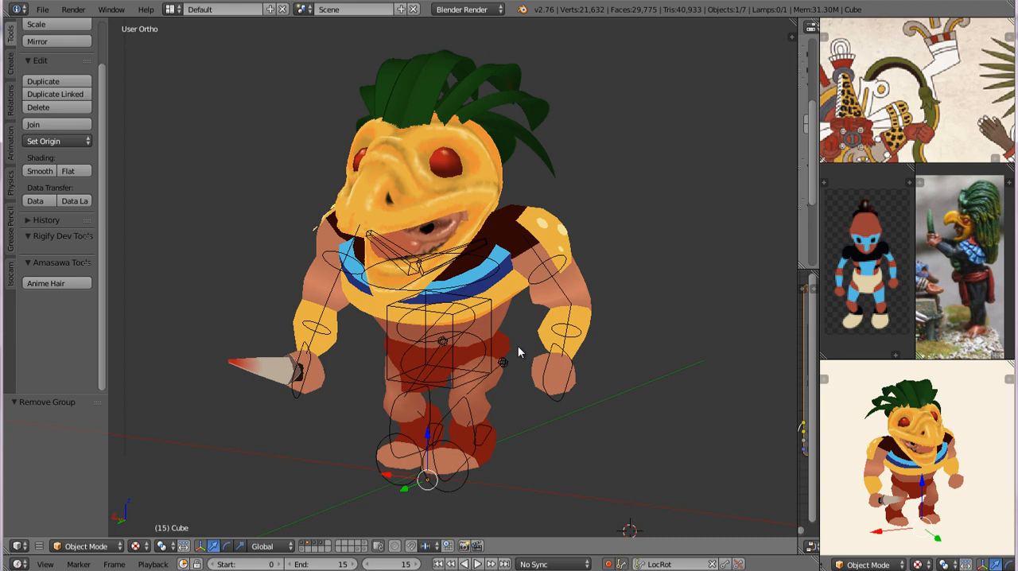
{"action": "key", "text": "a"}
{"action": "key", "text": "a"}
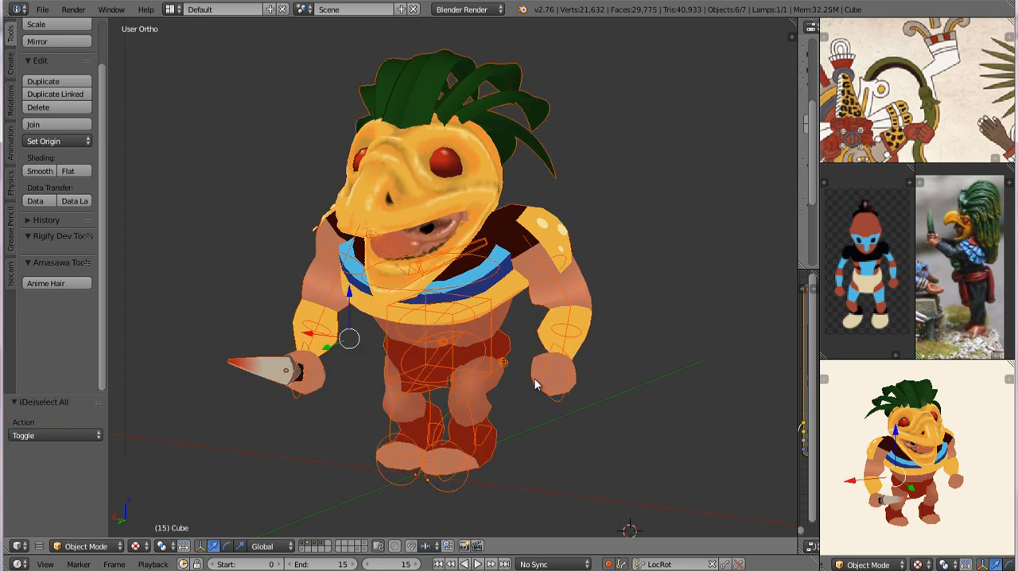
{"action": "key", "text": "ctrl+g"}
{"action": "left_click", "coordinate": [43, 434]}
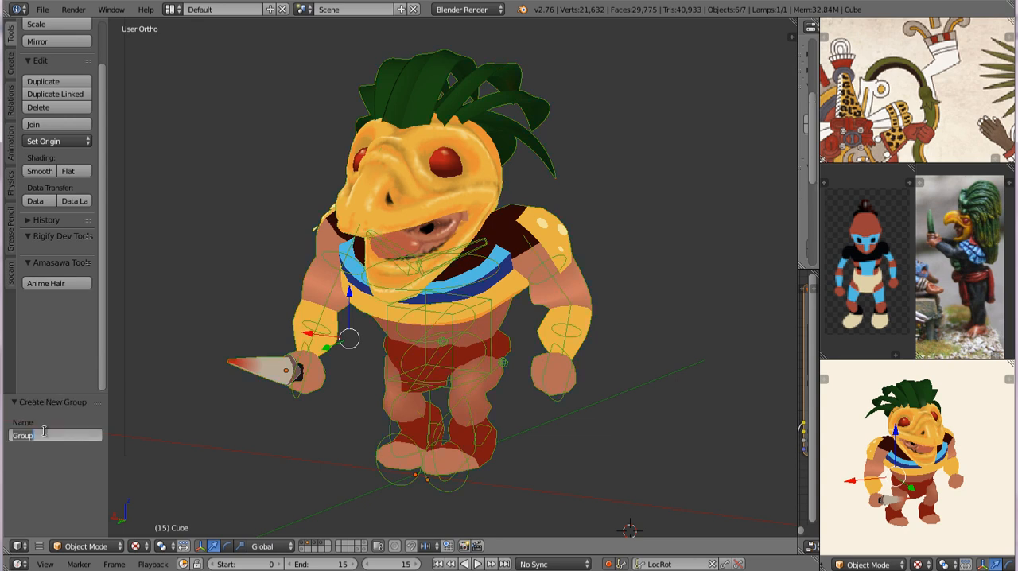
{"action": "type", "text": "badGuy"}
{"action": "key", "text": "Return"}
Step: Save the character file, and open spriteRenderKit.blend from the spriteRenderer folder
{"action": "key", "text": "ctrl+s"}
{"action": "left_click", "coordinate": [222, 296]}
{"action": "key", "text": "ctrl+s"}
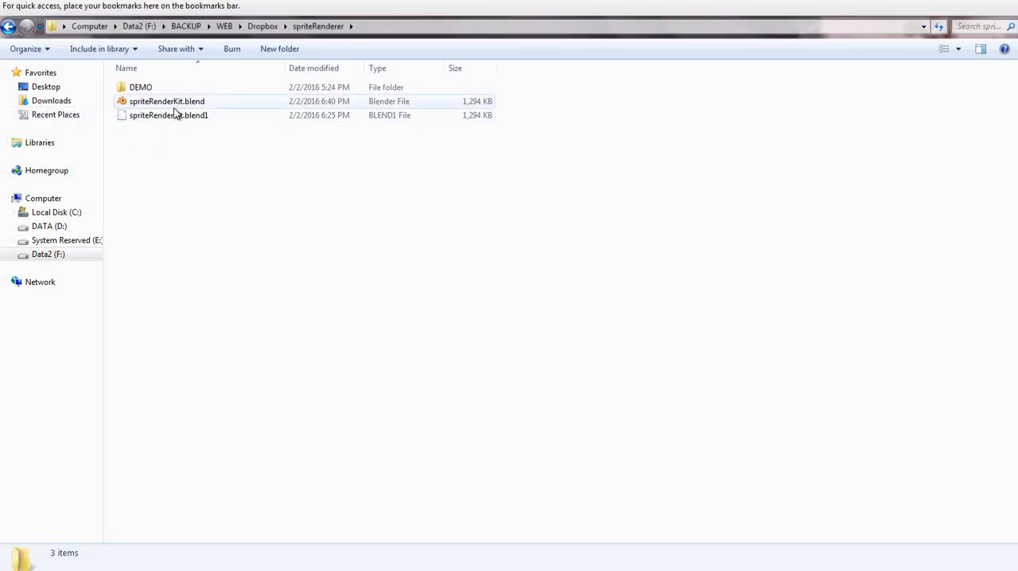
{"action": "double_click", "coordinate": [168, 102]}
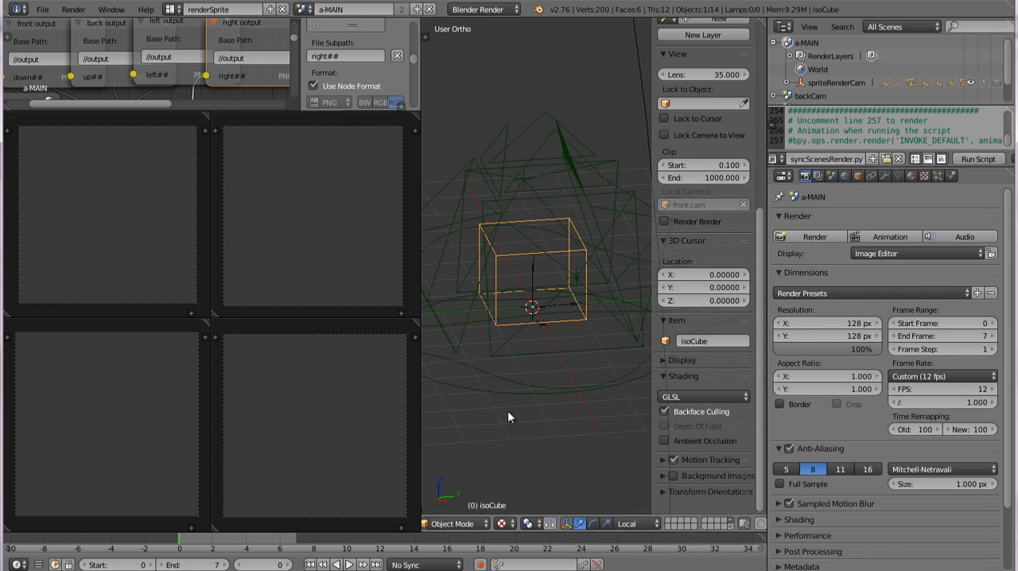
Step: Show an empty layer and append the badGuy group from mayan-bad.blend in the BLENDS folder
{"action": "left_click", "coordinate": [670, 524]}
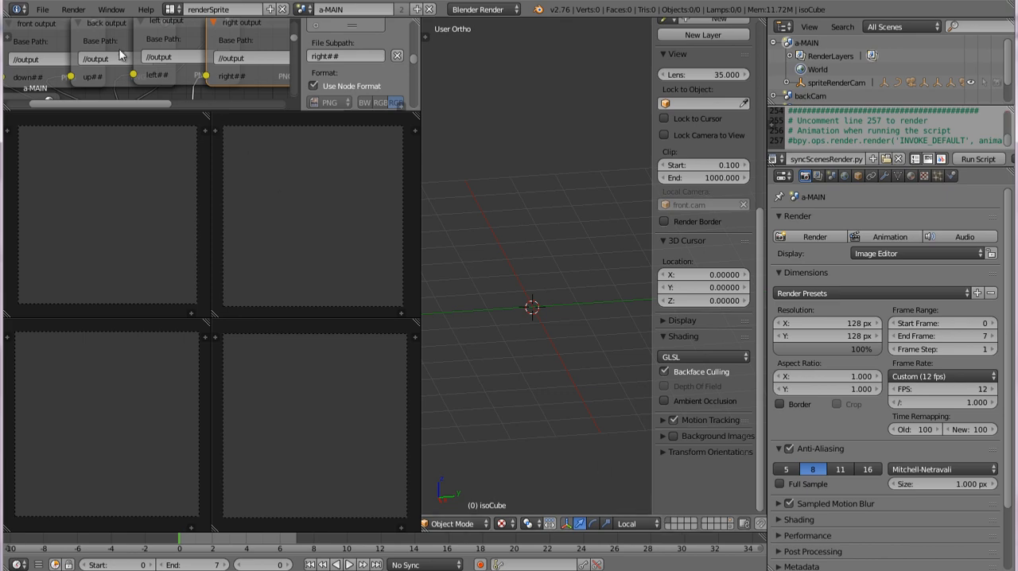
{"action": "left_click", "coordinate": [42, 9]}
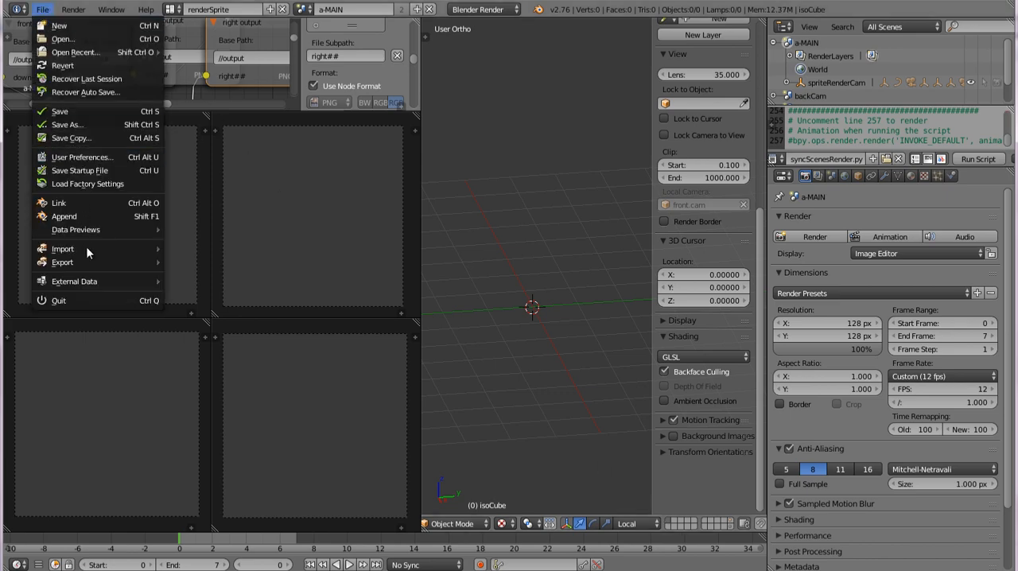
{"action": "left_click", "coordinate": [91, 216]}
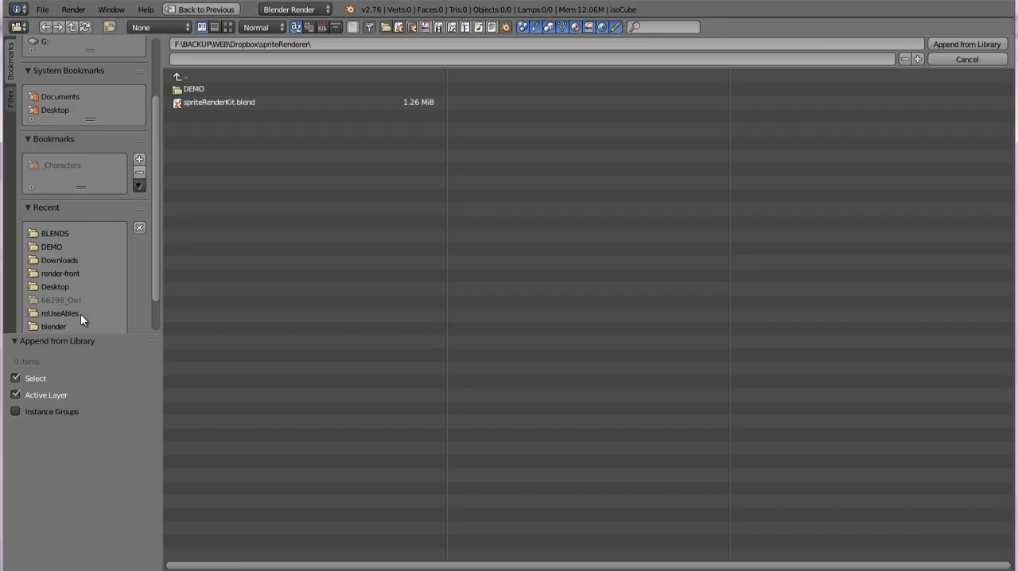
{"action": "left_click", "coordinate": [59, 232]}
{"action": "left_click", "coordinate": [233, 343]}
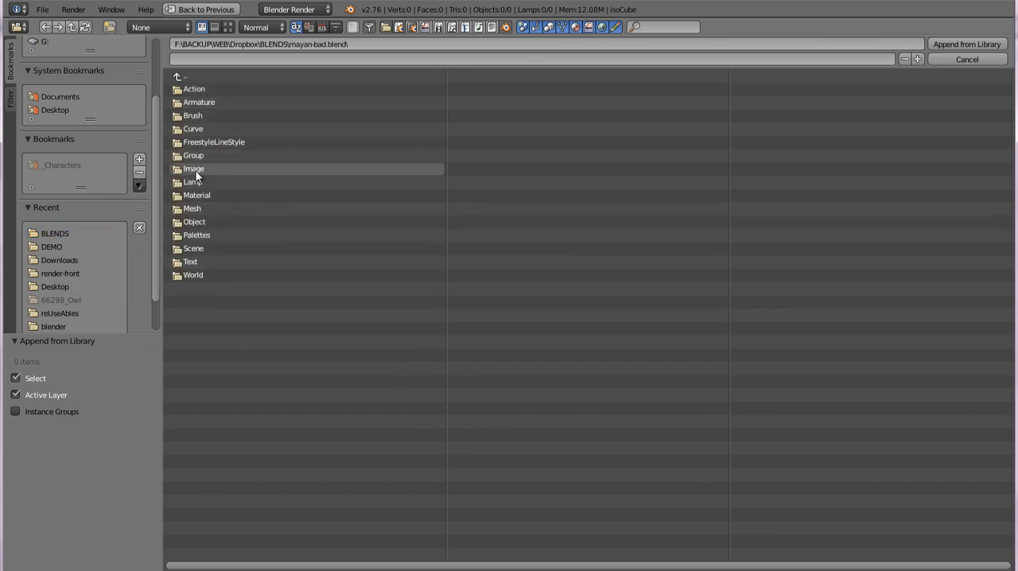
{"action": "left_click", "coordinate": [197, 156]}
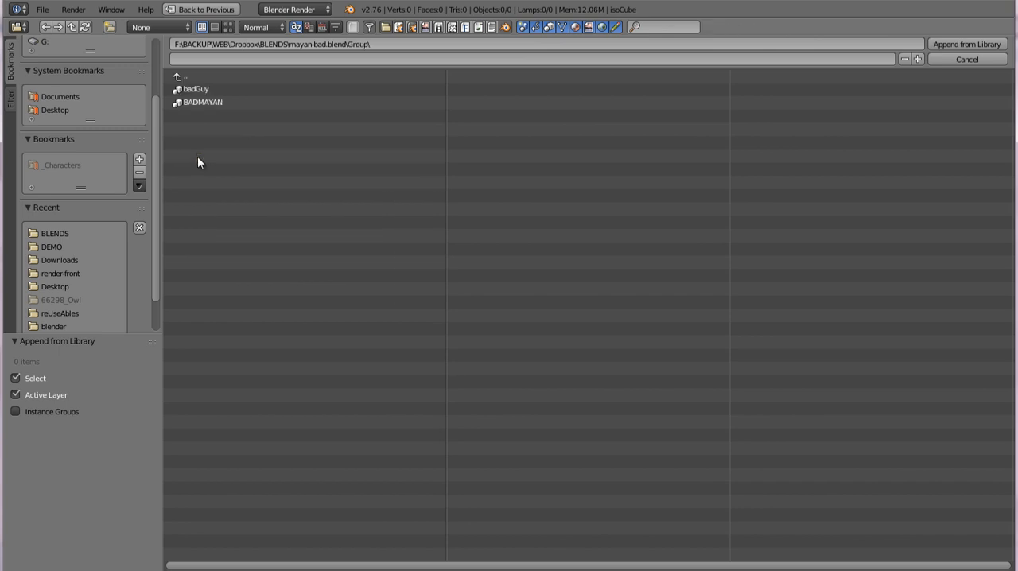
{"action": "double_click", "coordinate": [205, 87]}
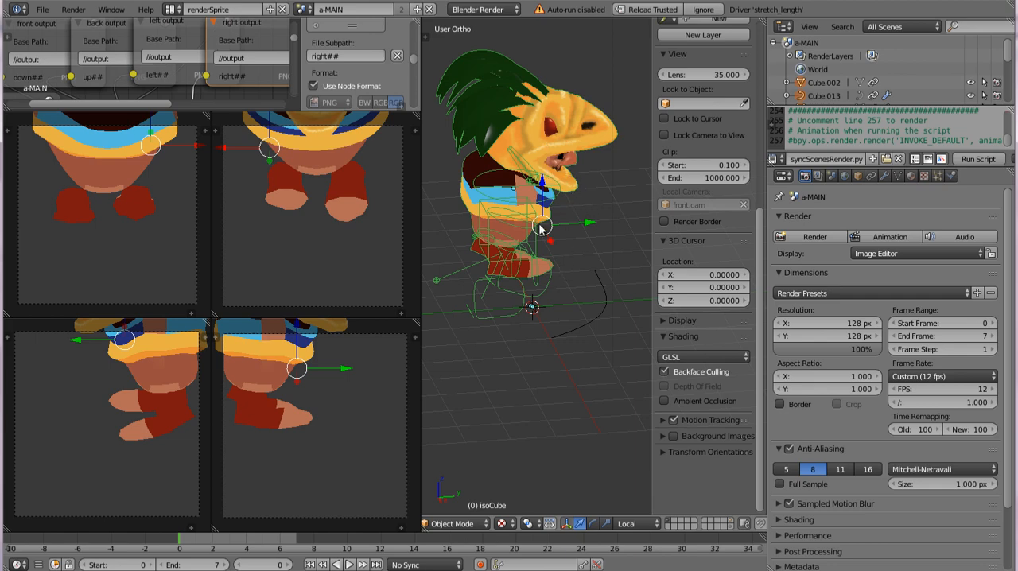
Step: Reload the file as trusted so its drivers run, and preview the character's animation before stopping playback
{"action": "middle_click_drag", "start_coordinate": [591, 209], "coordinate": [551, 213]}
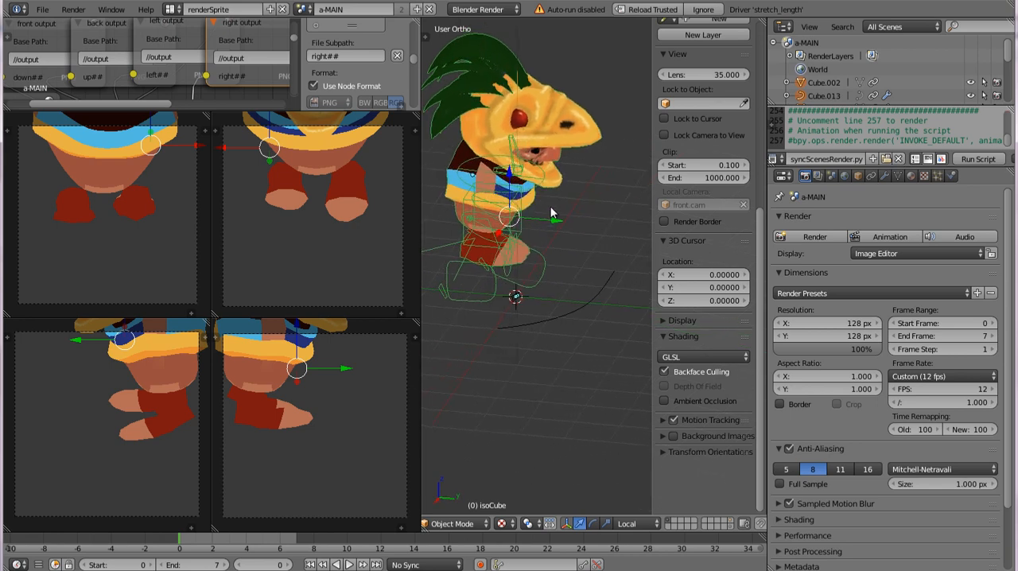
{"action": "left_click", "coordinate": [651, 10]}
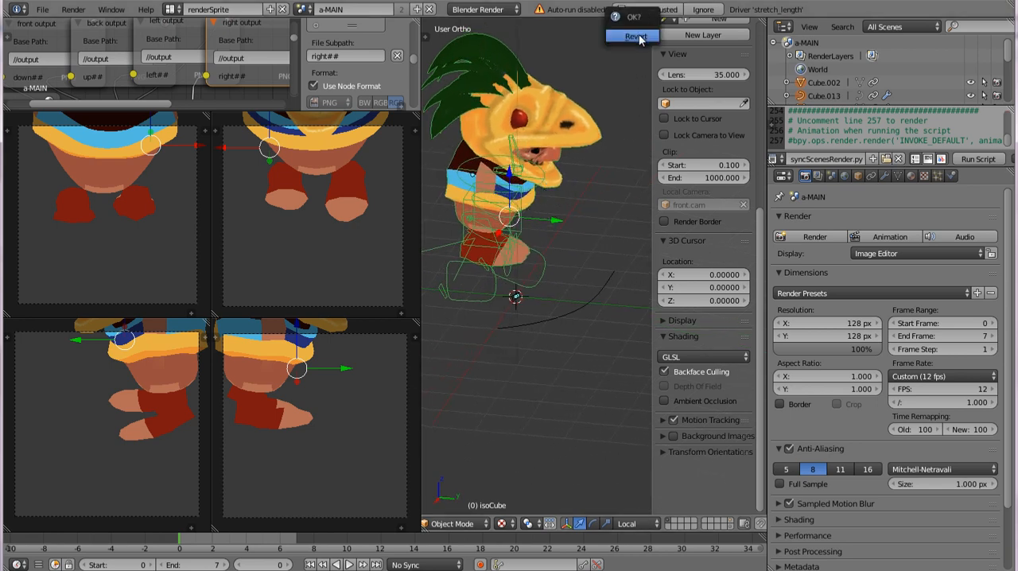
{"action": "left_click", "coordinate": [635, 37]}
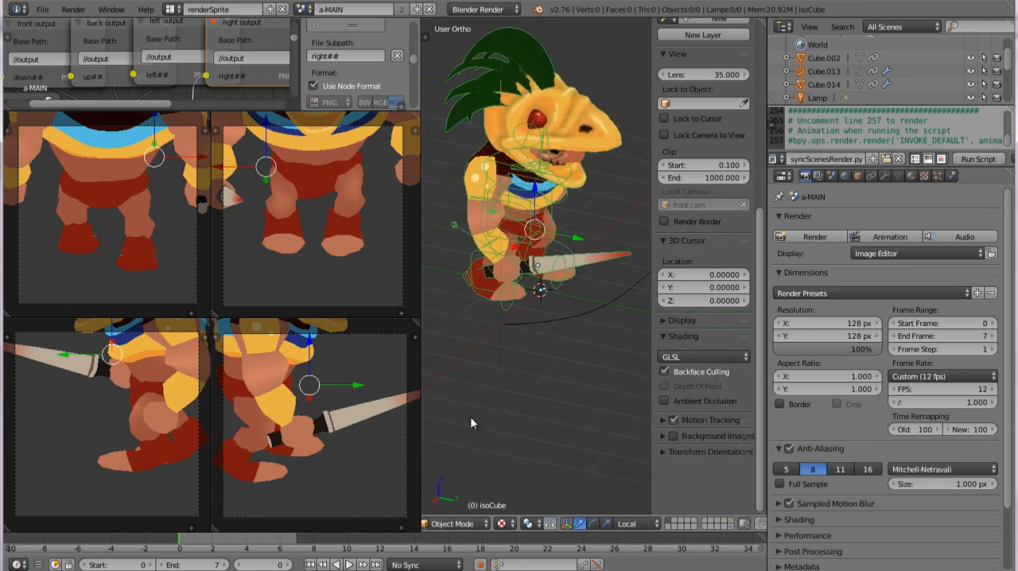
{"action": "left_click", "coordinate": [348, 563]}
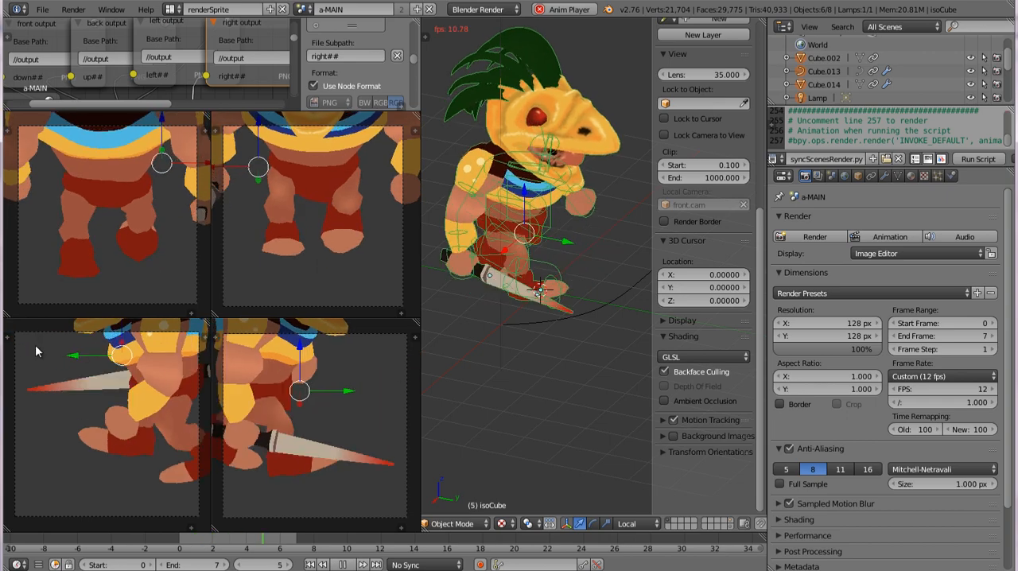
{"action": "key", "text": "alt+a"}
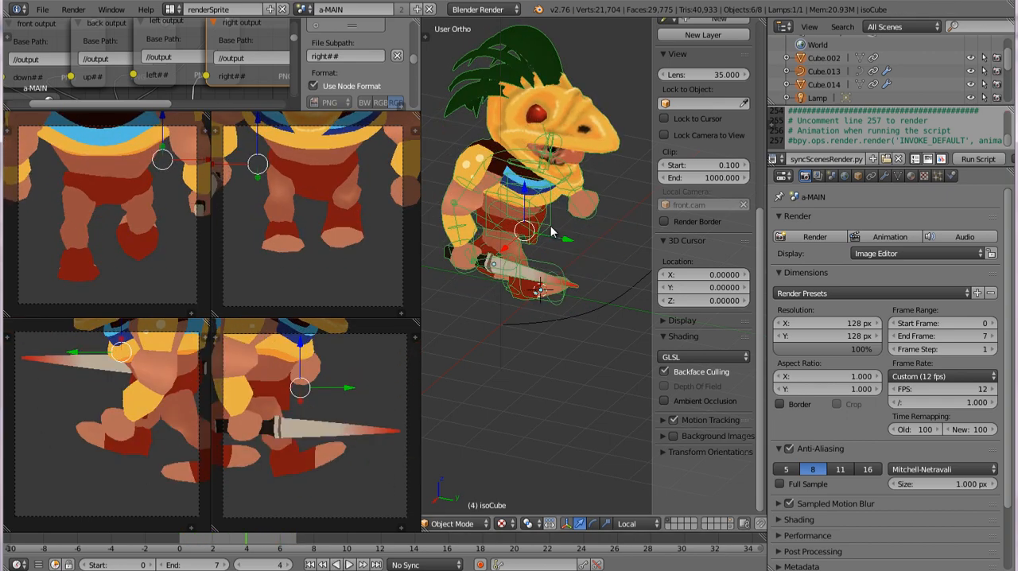
Step: Move the character's rig down about 1.2 units along its local Z axis
{"action": "right_click", "coordinate": [547, 228]}
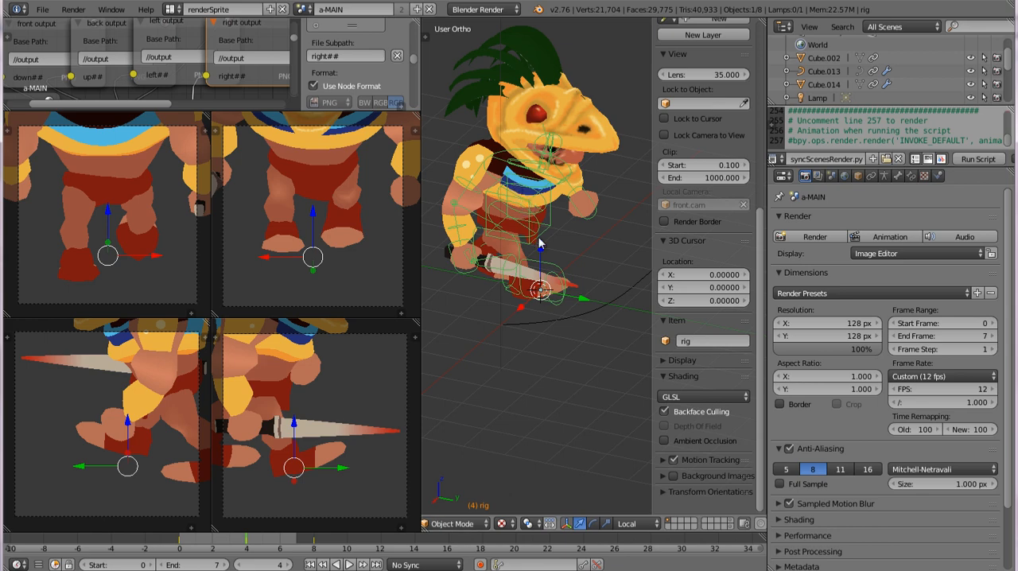
{"action": "key", "text": "g"}
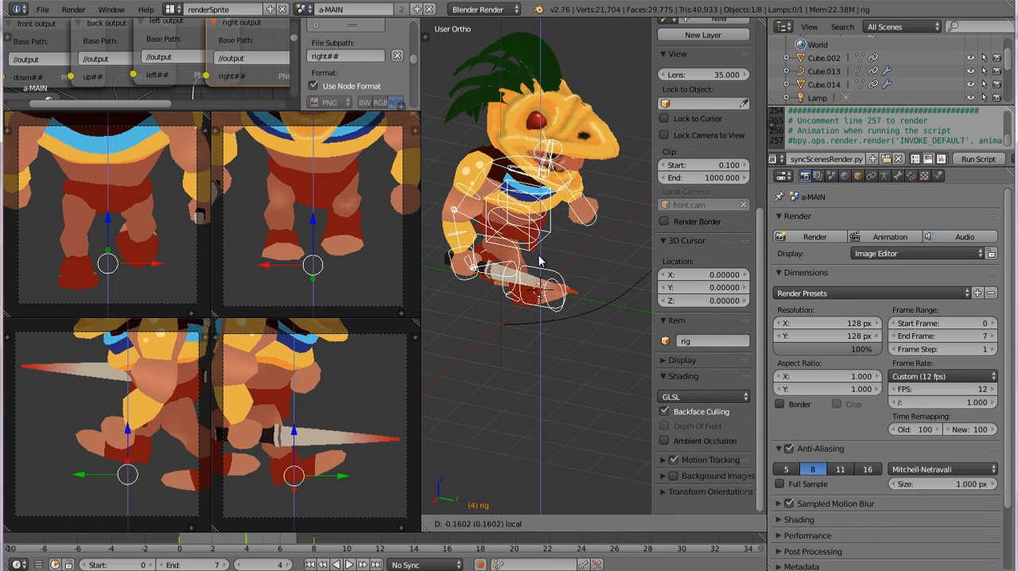
{"action": "key", "text": "z"}
{"action": "key", "text": "z"}
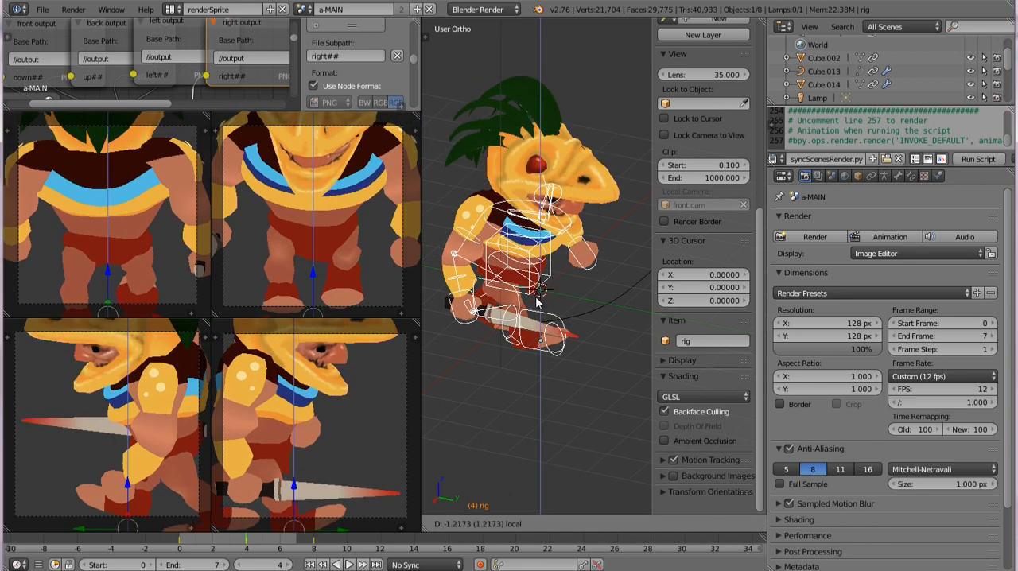
{"action": "left_click", "coordinate": [538, 308]}
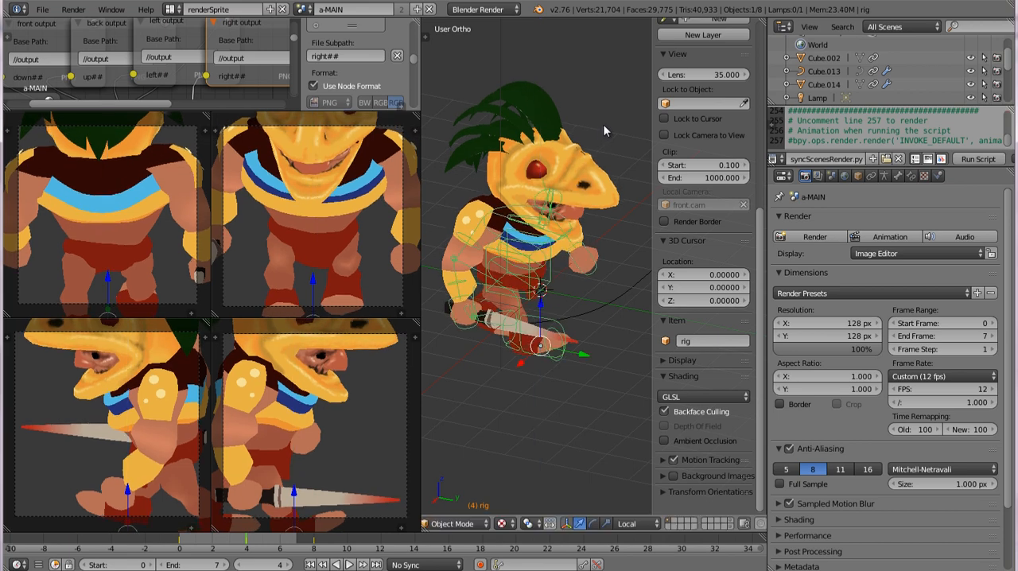
Step: Raise the rig about 0.54 along its local Z axis and scale it down by about 0.78 to fit the four camera frames
{"action": "key", "text": "g"}
{"action": "key", "text": "z"}
{"action": "key", "text": "z"}
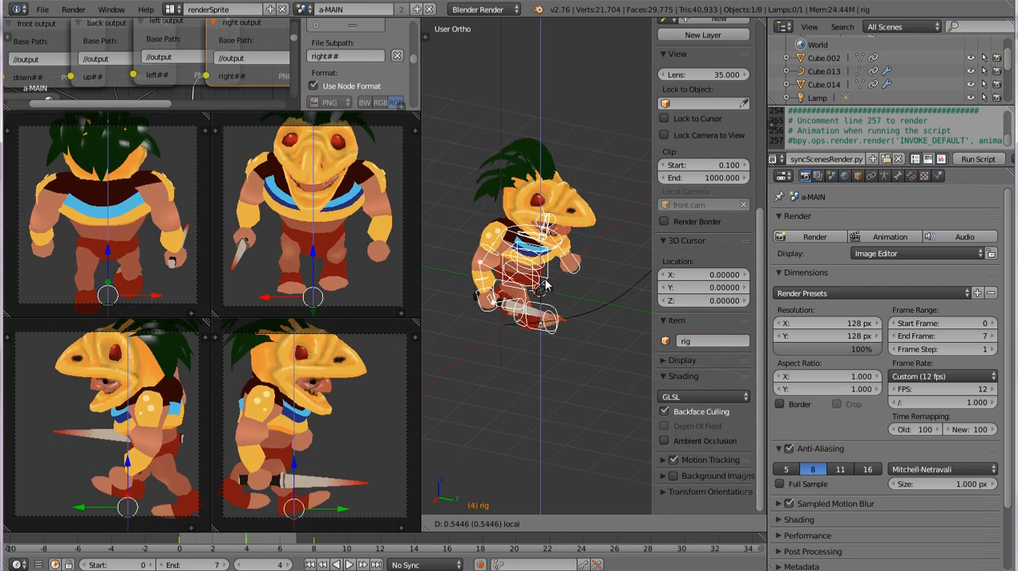
{"action": "left_click", "coordinate": [545, 285]}
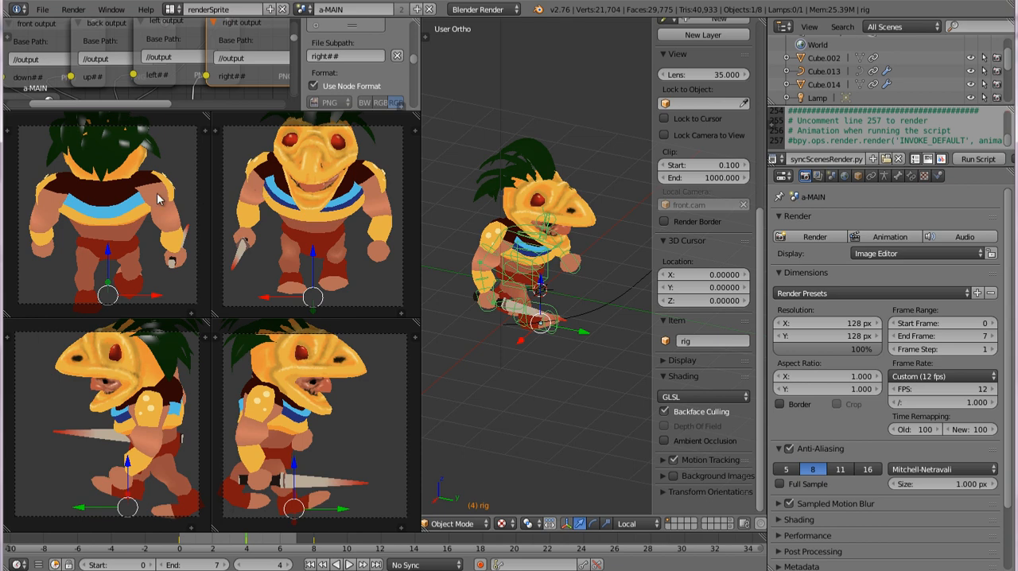
{"action": "key", "text": "s"}
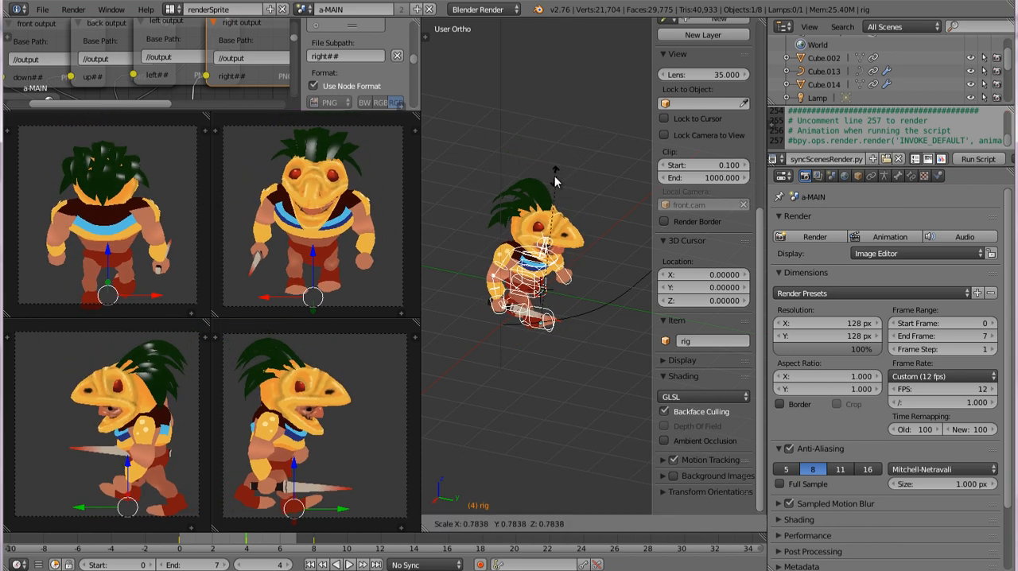
{"action": "left_click", "coordinate": [567, 176]}
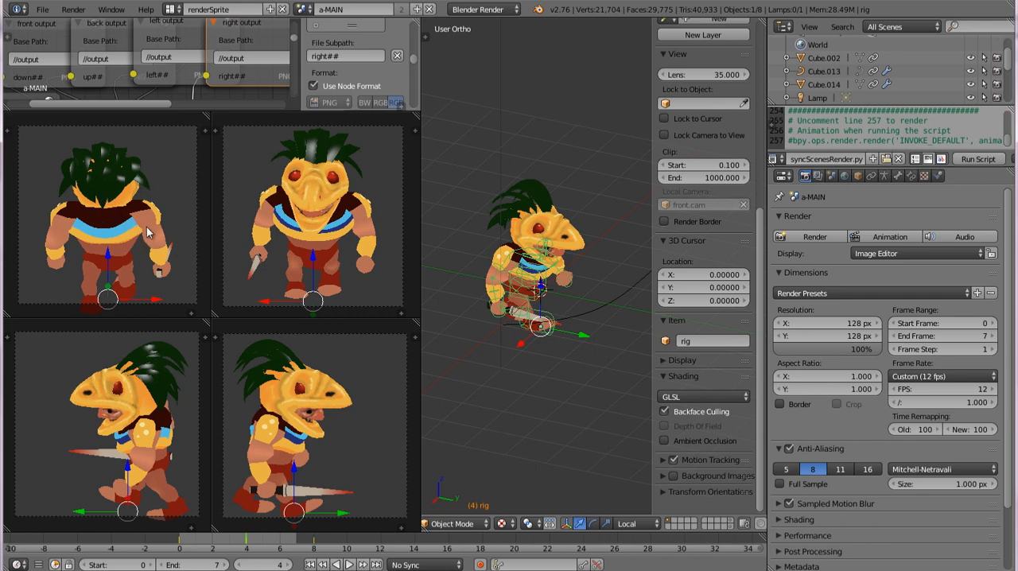
Step: Move the rig forward about 0.5 along its local Y axis to center the character in the side camera views
{"action": "middle_click_drag", "start_coordinate": [509, 314], "coordinate": [536, 340]}
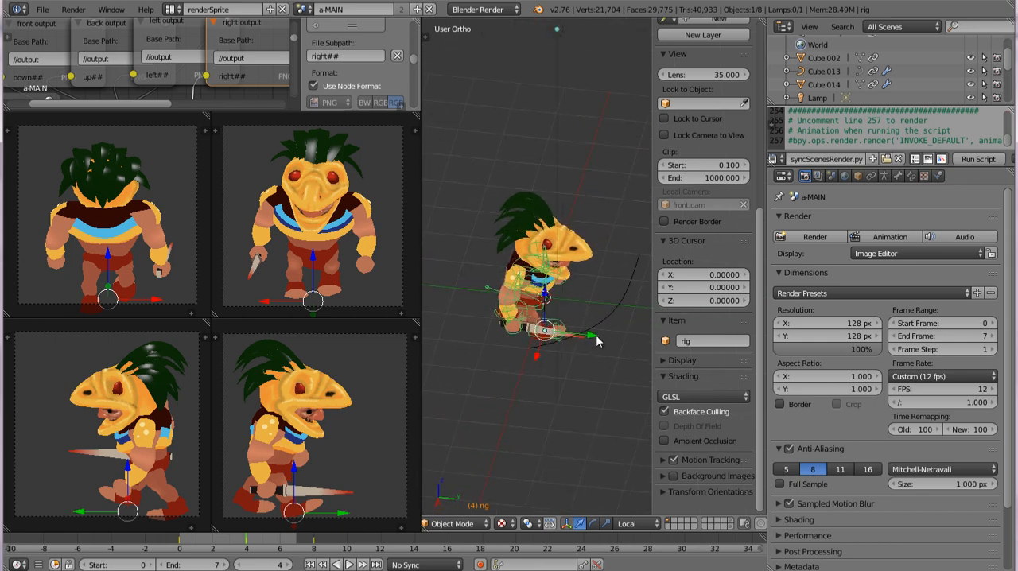
{"action": "key", "text": "g"}
{"action": "key", "text": "y"}
{"action": "key", "text": "y"}
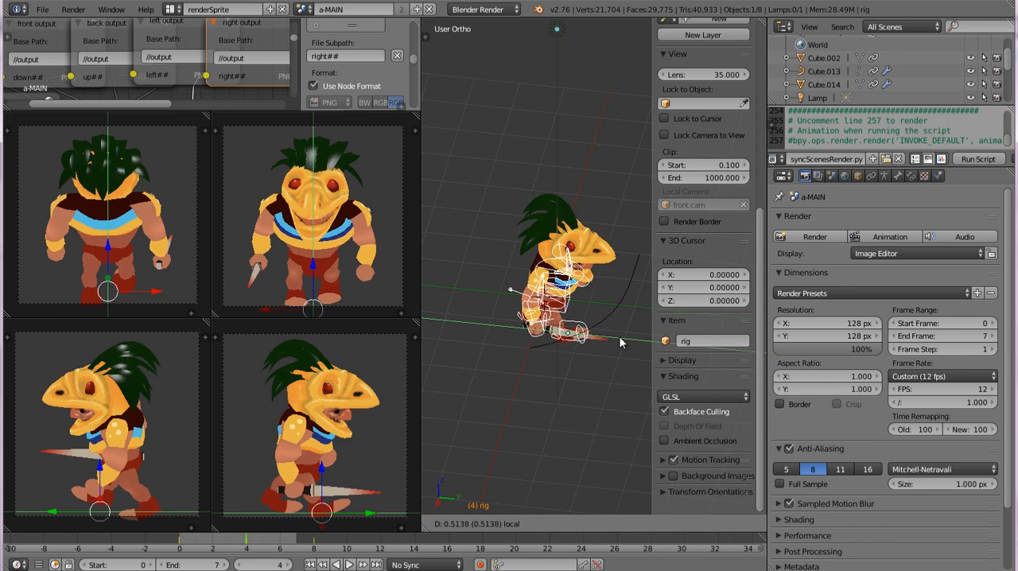
{"action": "left_click", "coordinate": [621, 342]}
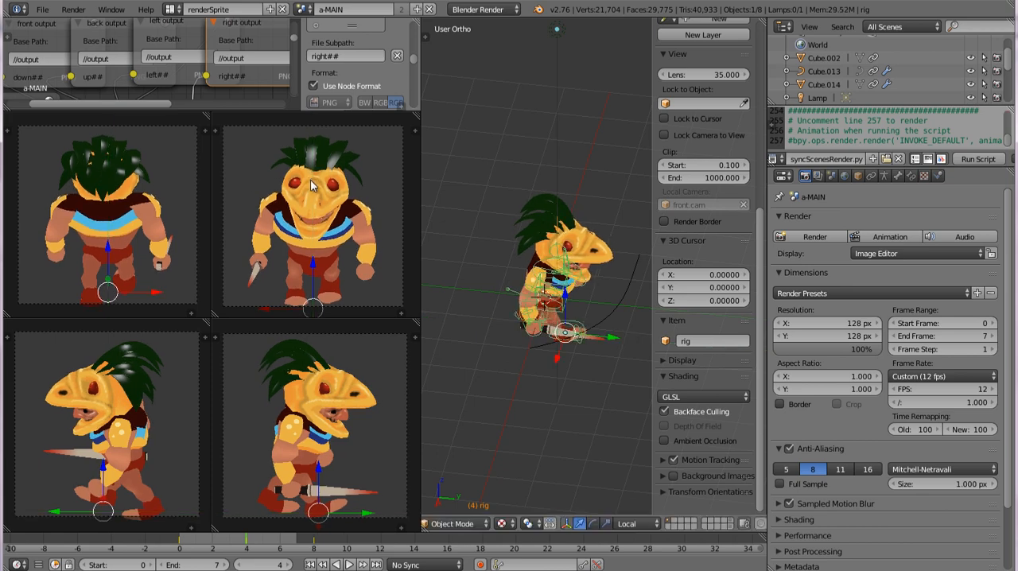
Step: Raise the rig slightly along its local Z axis and fine-tune its placement within the four camera frames
{"action": "key", "text": "g"}
{"action": "key", "text": "z"}
{"action": "key", "text": "z"}
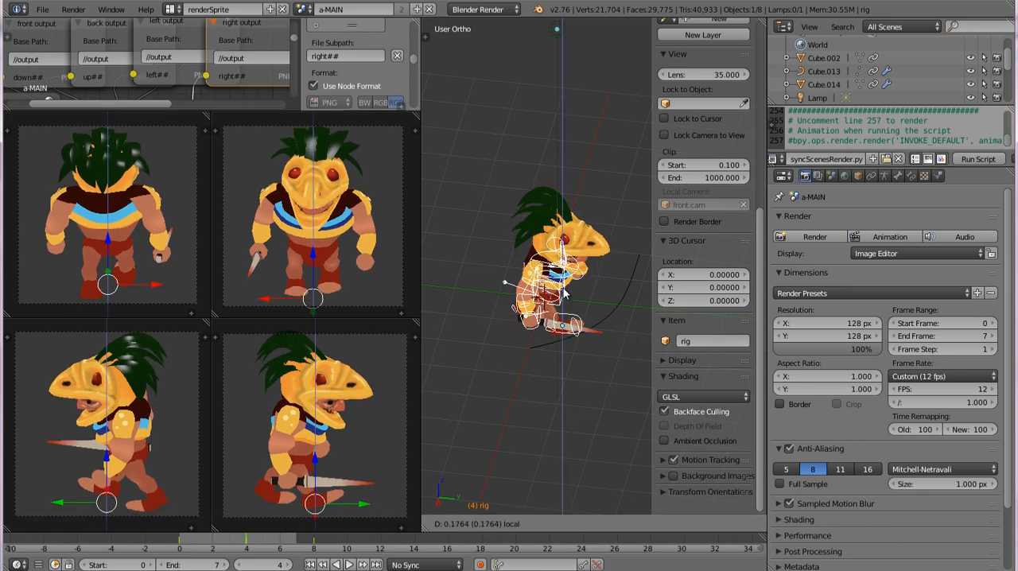
{"action": "left_click", "coordinate": [525, 295]}
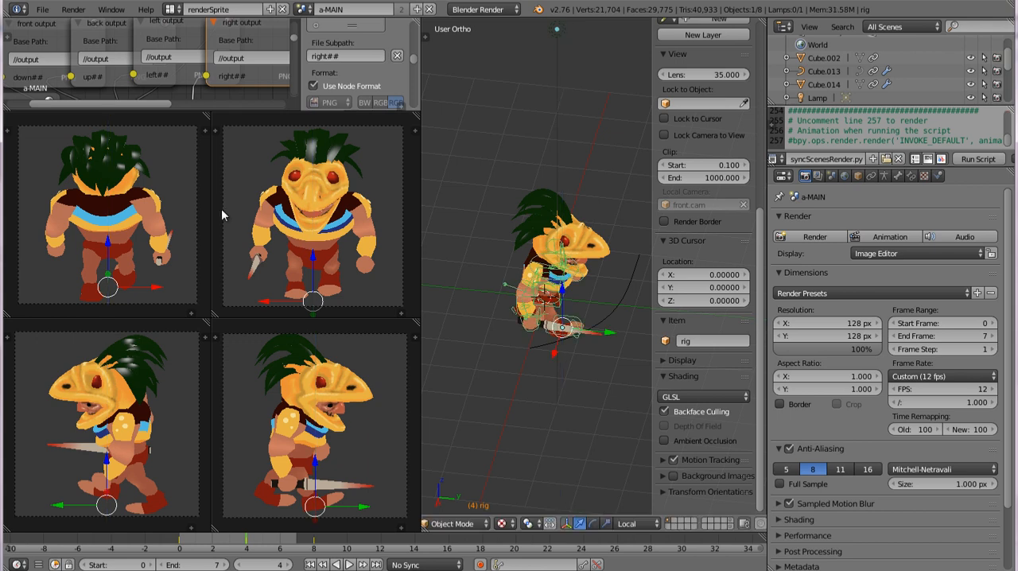
{"action": "key", "text": "ctrl+z"}
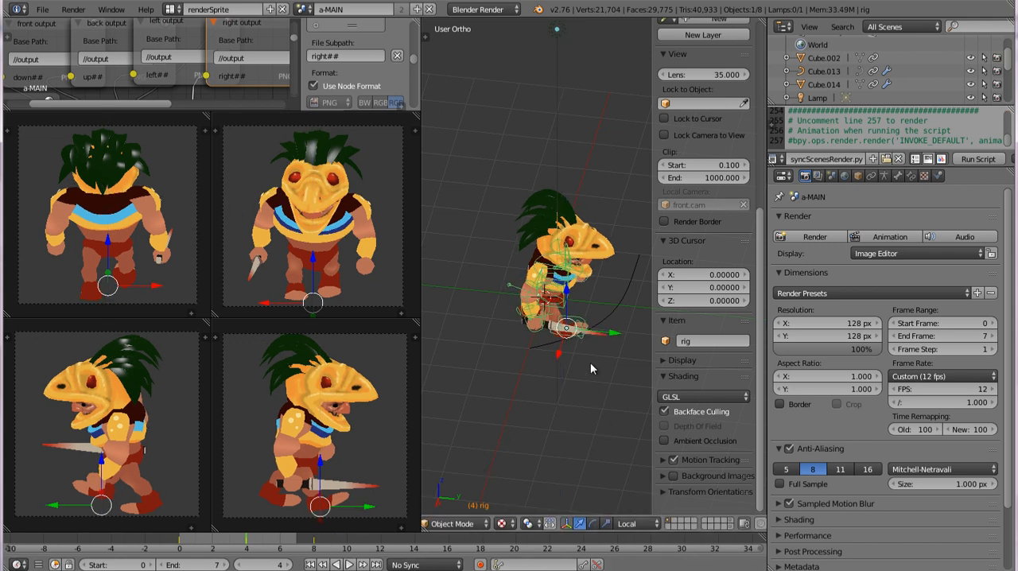
Step: Show the camera rig's layer and move the y offset control about -0.84 along its local Y axis
{"action": "middle_click_drag", "start_coordinate": [586, 331], "coordinate": [562, 420]}
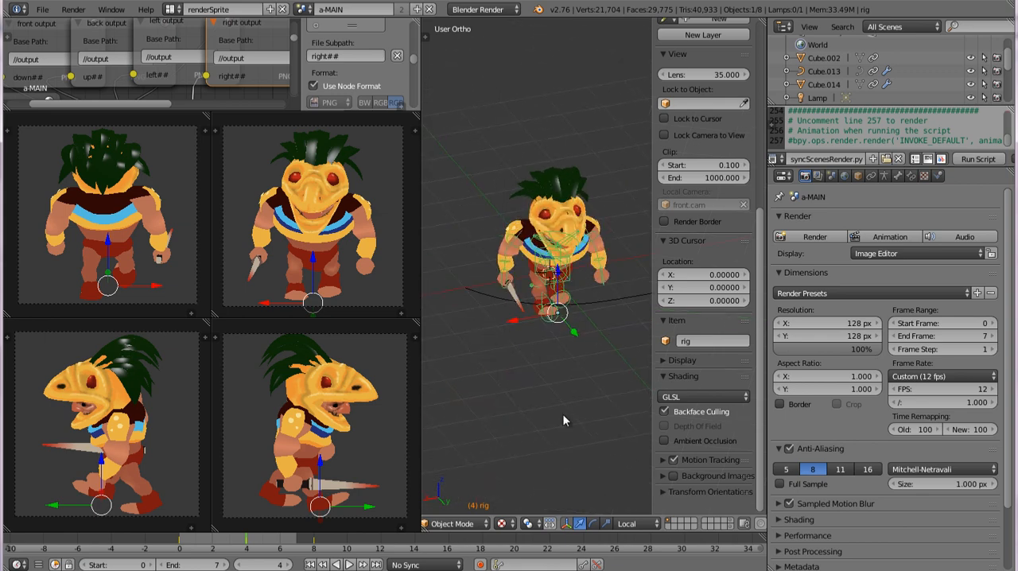
{"action": "left_click", "coordinate": [733, 523]}
{"action": "middle_click_drag", "start_coordinate": [547, 362], "coordinate": [556, 420]}
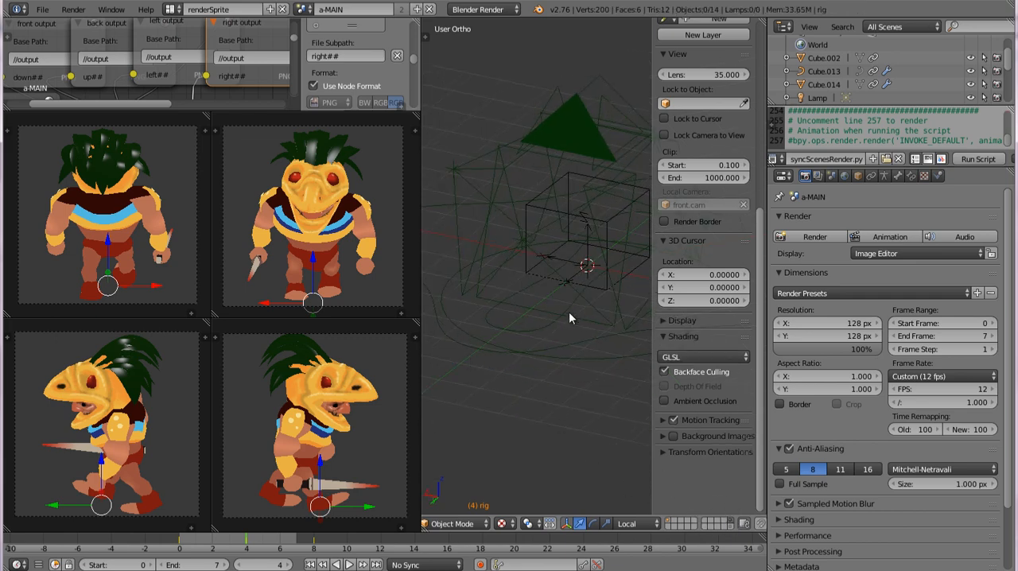
{"action": "middle_click_drag", "start_coordinate": [575, 294], "coordinate": [549, 317]}
{"action": "right_click", "coordinate": [558, 337]}
{"action": "key", "text": "g"}
{"action": "key", "text": "y"}
{"action": "key", "text": "y"}
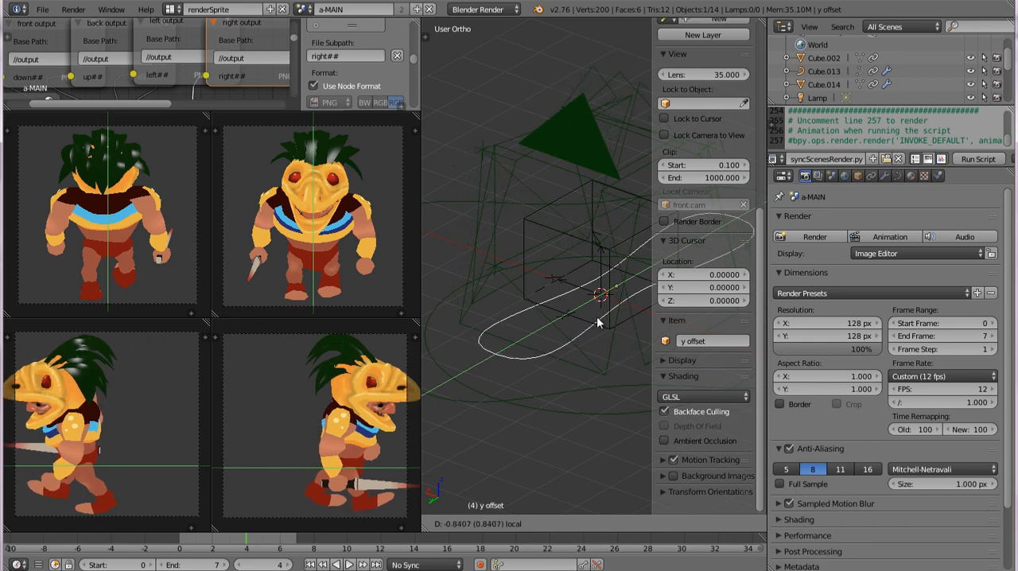
{"action": "left_click", "coordinate": [598, 322]}
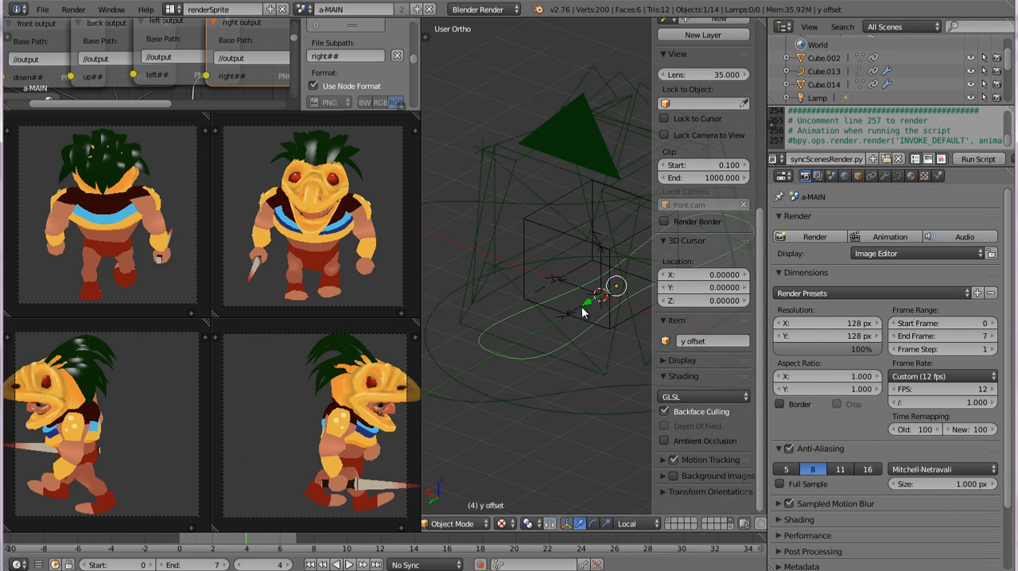
Step: Move the y offset control about 0.80 along its local Y axis to bring the character back into both side camera frames
{"action": "key", "text": "g"}
{"action": "key", "text": "y"}
{"action": "key", "text": "y"}
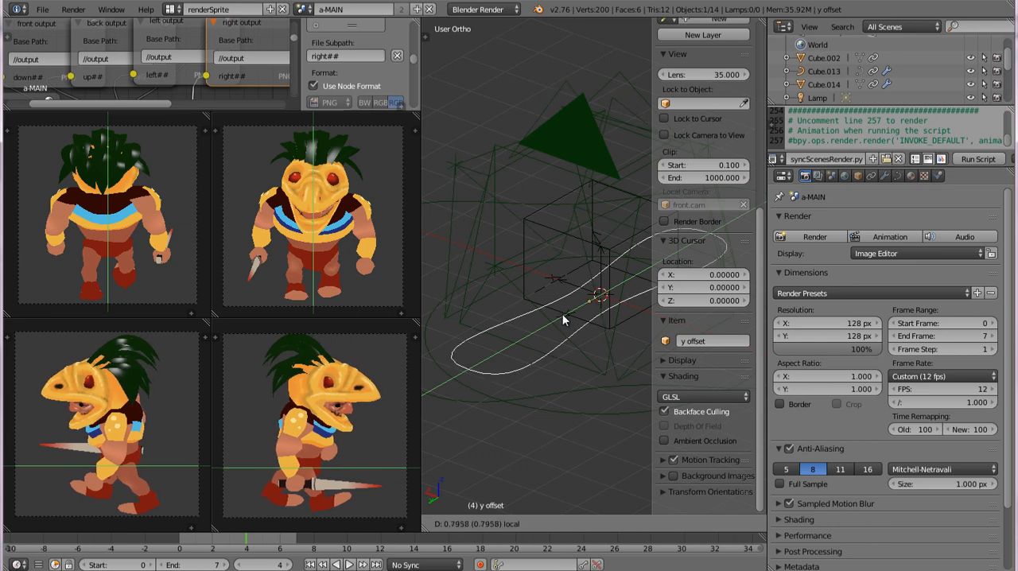
{"action": "left_click", "coordinate": [556, 330]}
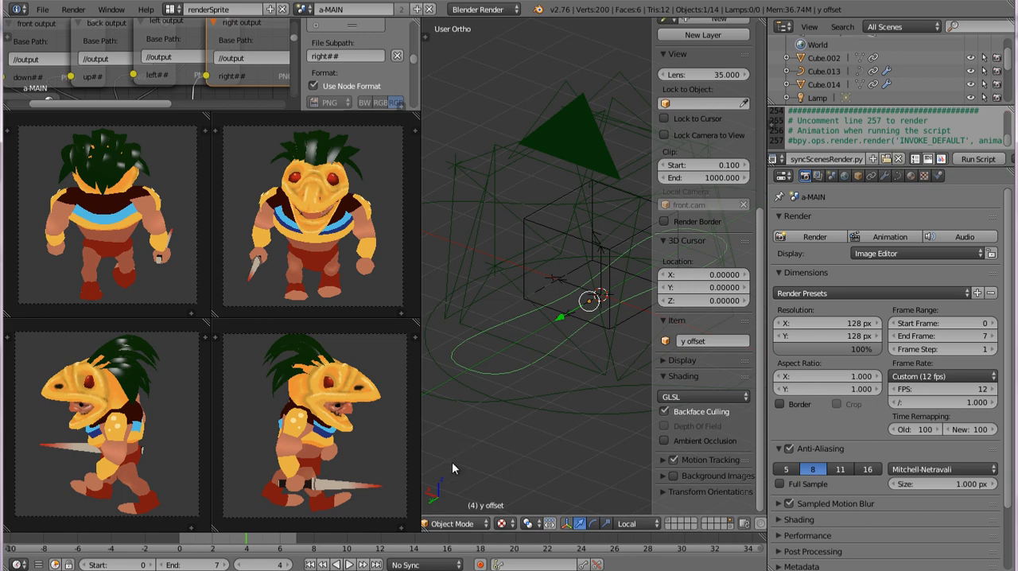
Step: Review the animation across frames 0 to 7 and shift the y offset control slightly farther along its local Y axis
{"action": "left_click", "coordinate": [348, 564]}
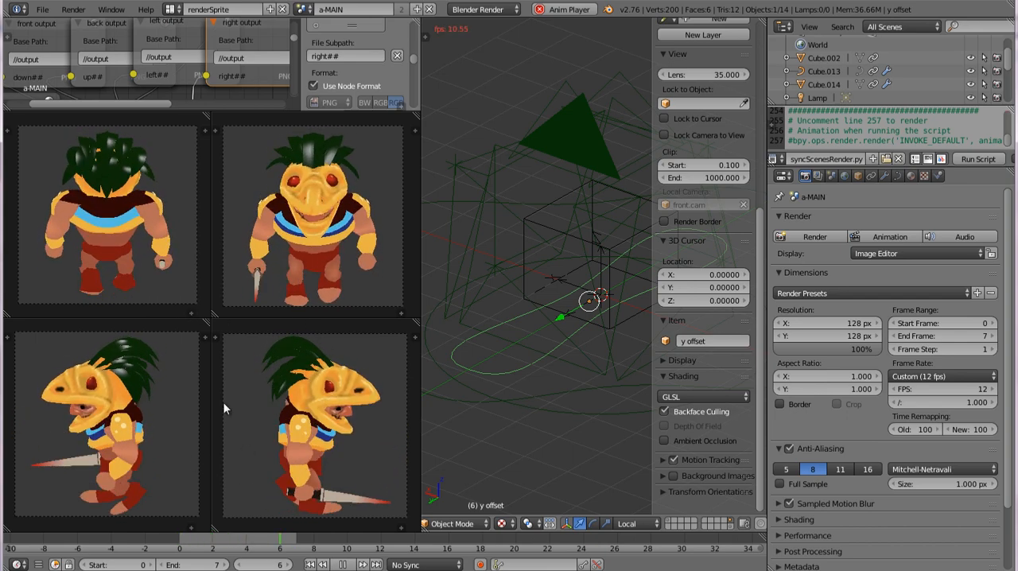
{"action": "key", "text": "Escape"}
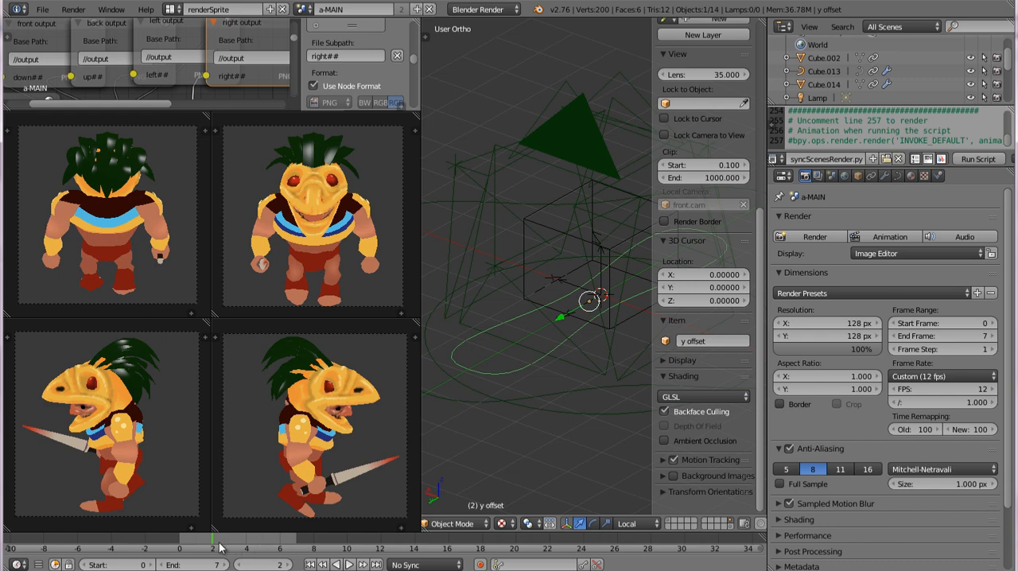
{"action": "left_click_drag", "start_coordinate": [191, 540], "coordinate": [317, 542]}
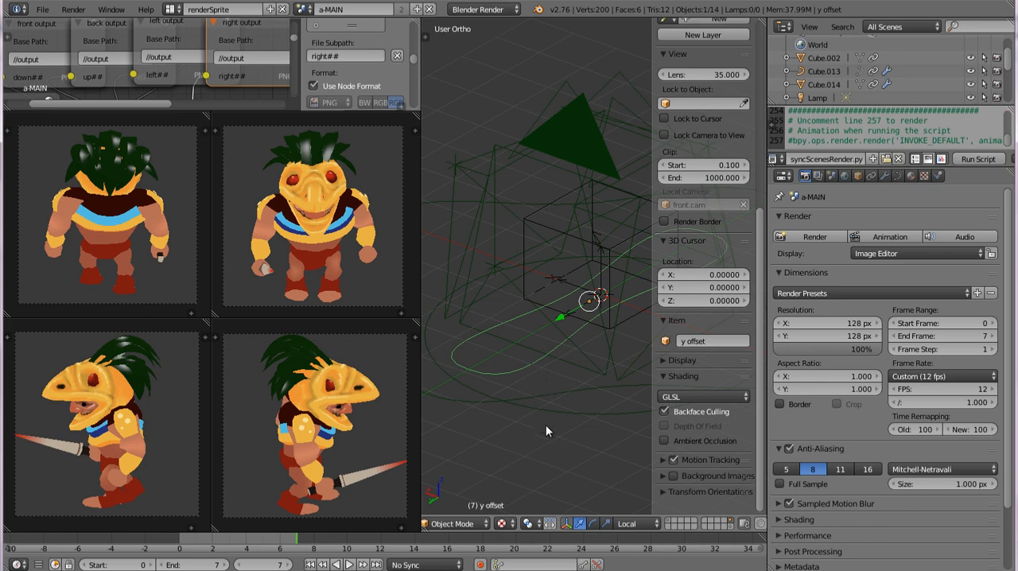
{"action": "scroll", "coordinate": [557, 343], "scroll_direction": "down", "scroll_amount": 1}
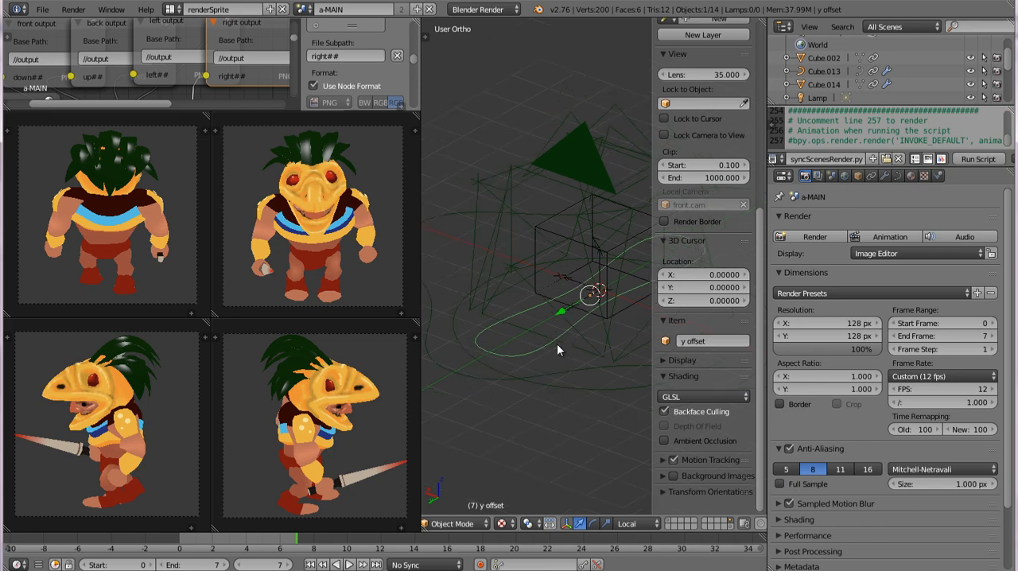
{"action": "middle_click_drag", "start_coordinate": [573, 364], "coordinate": [547, 370], "text": "shift"}
{"action": "key", "text": "ctrl+z"}
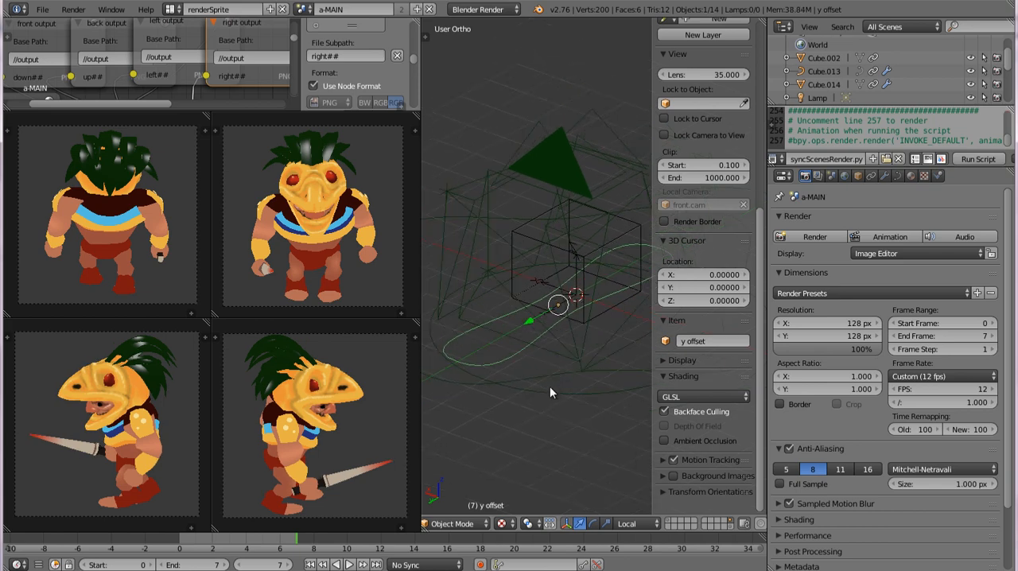
Step: Raise the heightCtrl circle along its local Z axis to view the character from higher up
{"action": "right_click", "coordinate": [549, 386]}
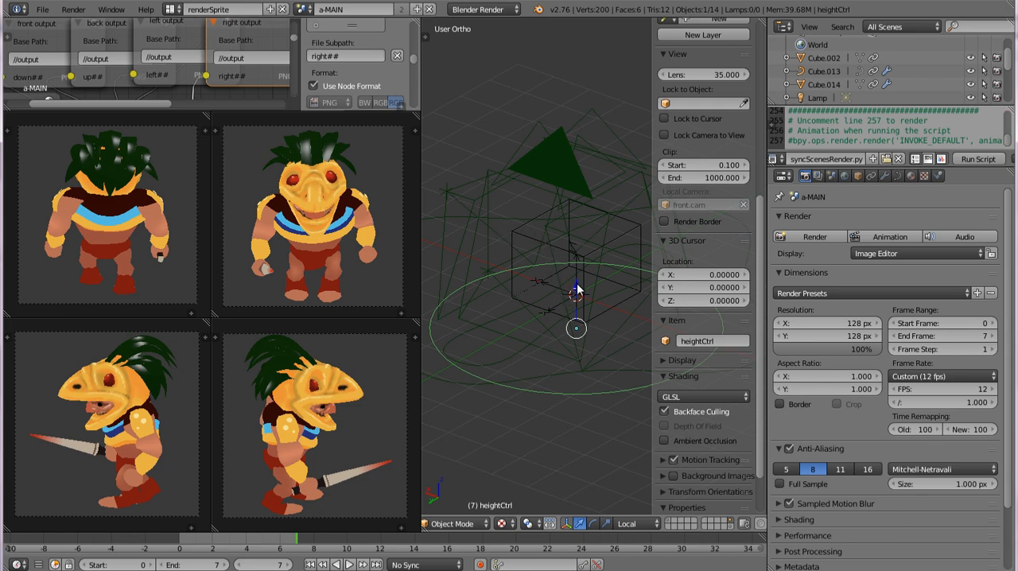
{"action": "key", "text": "g"}
{"action": "key", "text": "z"}
{"action": "key", "text": "z"}
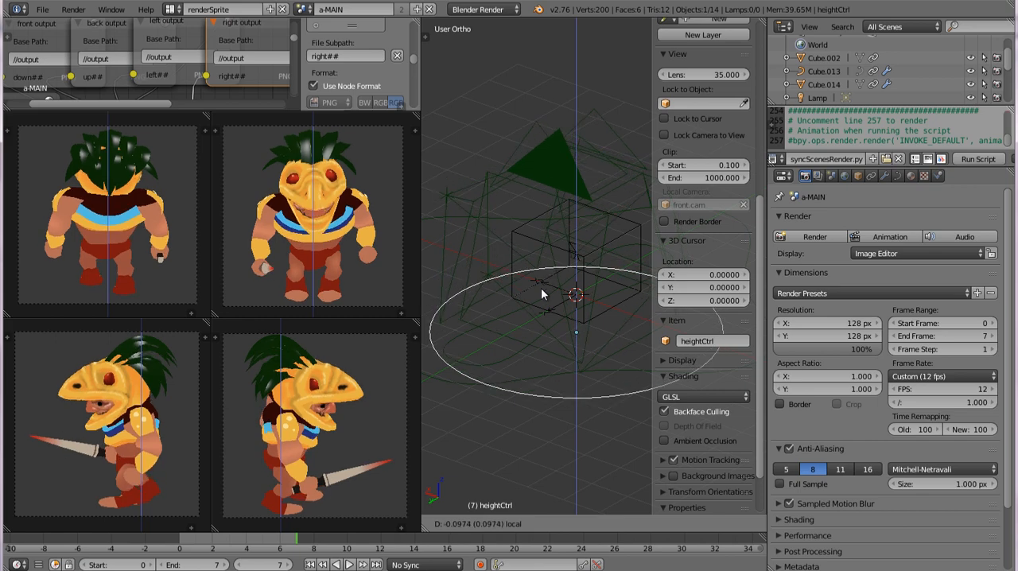
{"action": "left_click", "coordinate": [550, 238]}
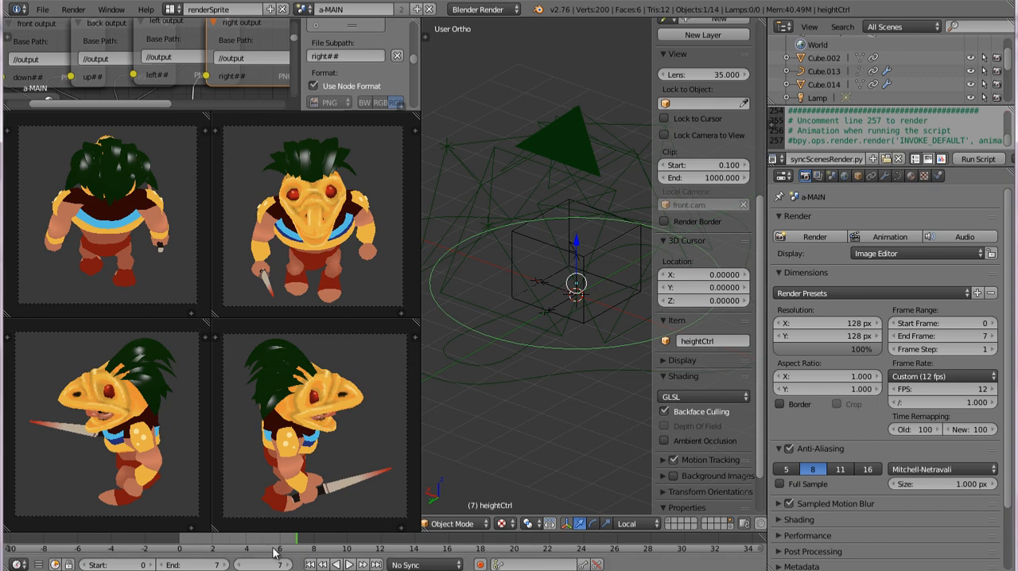
Step: Lower the height control to about -0.70 in Z while the animation plays, and stop playback
{"action": "left_click", "coordinate": [348, 564]}
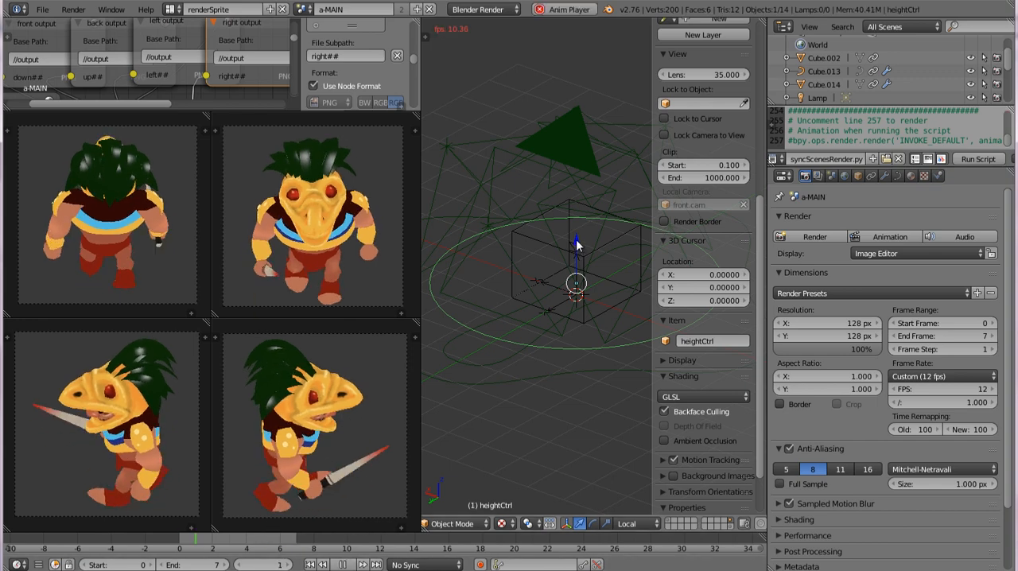
{"action": "left_click_drag", "start_coordinate": [576, 239], "coordinate": [577, 289]}
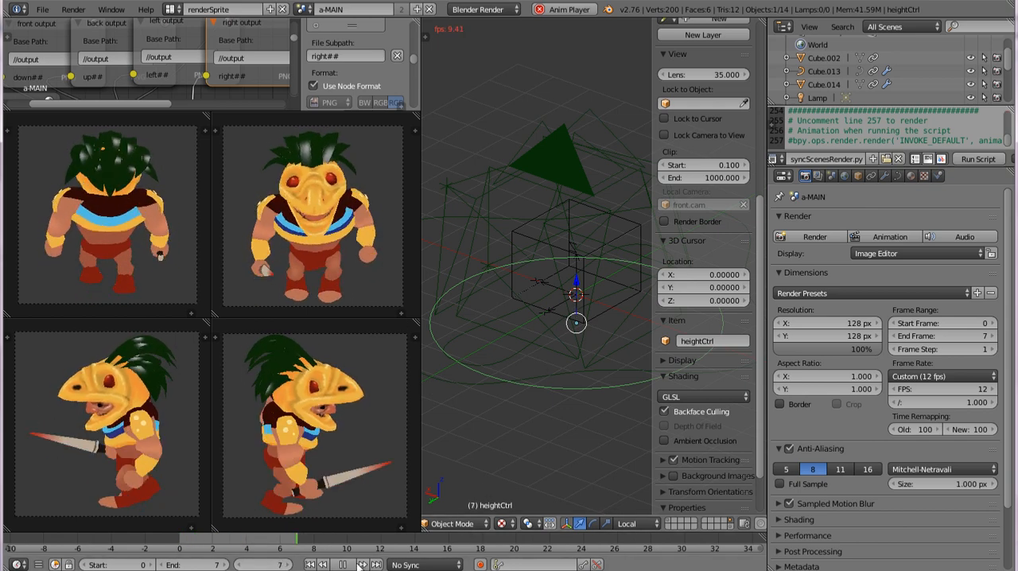
{"action": "key", "text": "alt+a"}
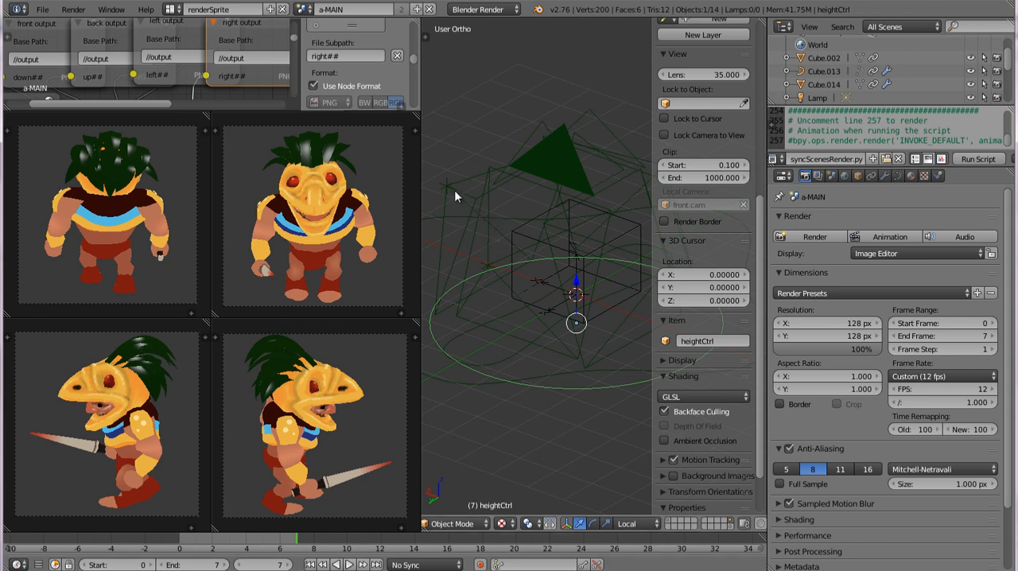
Step: Examine the lCamEmpty and fCamEmpty camera empties in the rig by selecting each in turn
{"action": "middle_click_drag", "start_coordinate": [493, 203], "coordinate": [507, 223]}
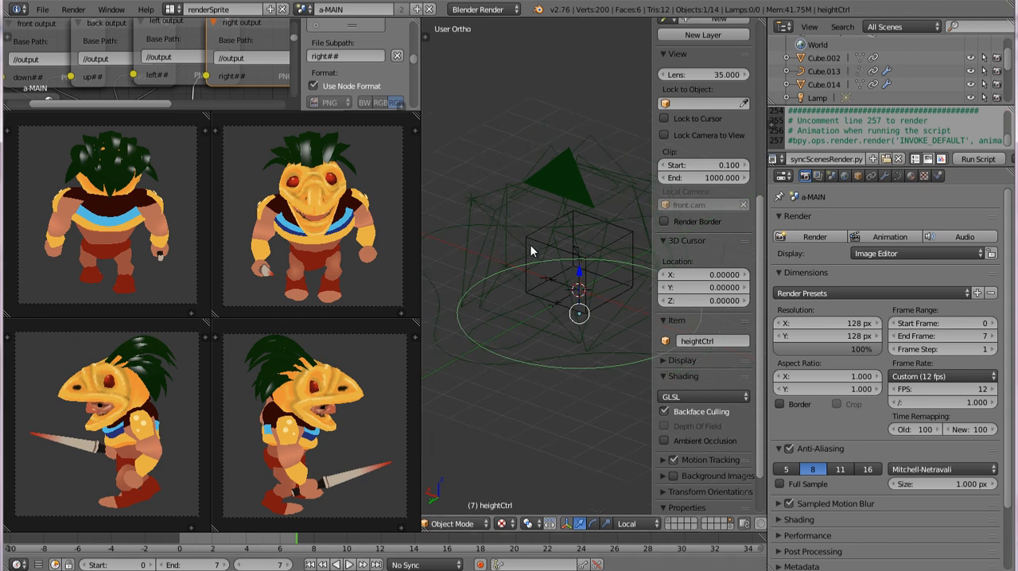
{"action": "middle_click_drag", "start_coordinate": [529, 245], "coordinate": [491, 311]}
{"action": "right_click", "coordinate": [473, 198]}
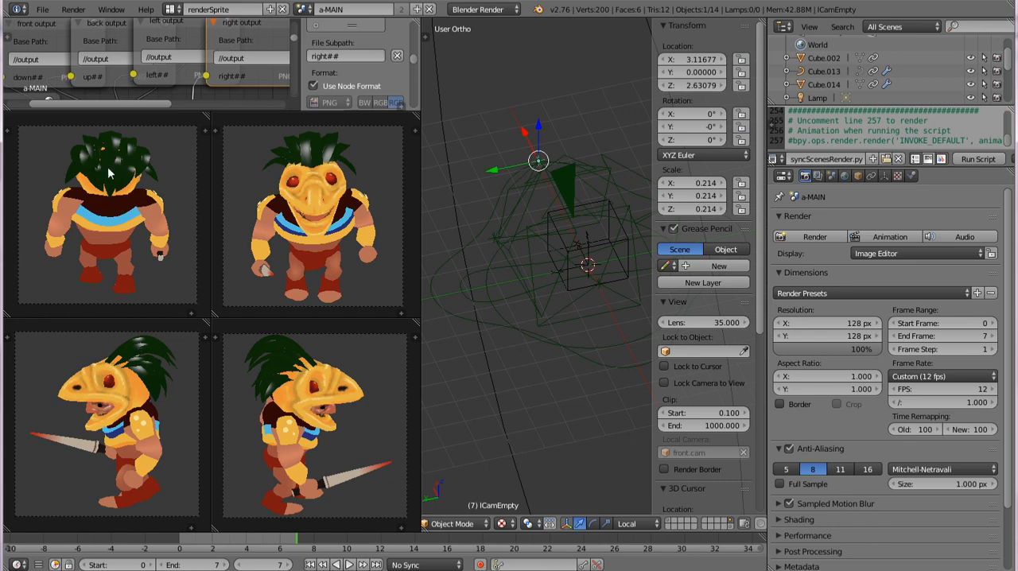
{"action": "middle_click_drag", "start_coordinate": [569, 244], "coordinate": [573, 262]}
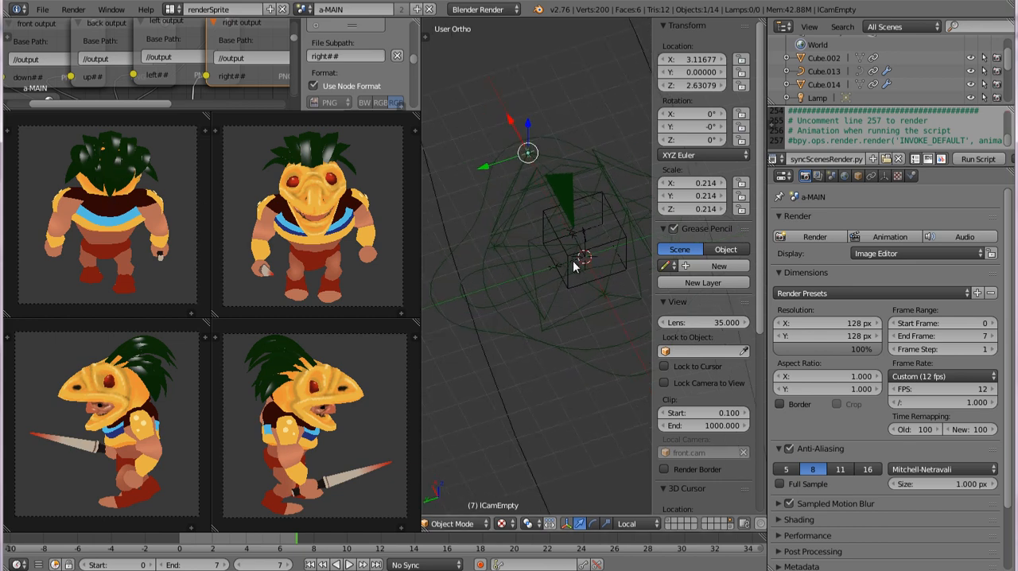
{"action": "right_click", "coordinate": [492, 240]}
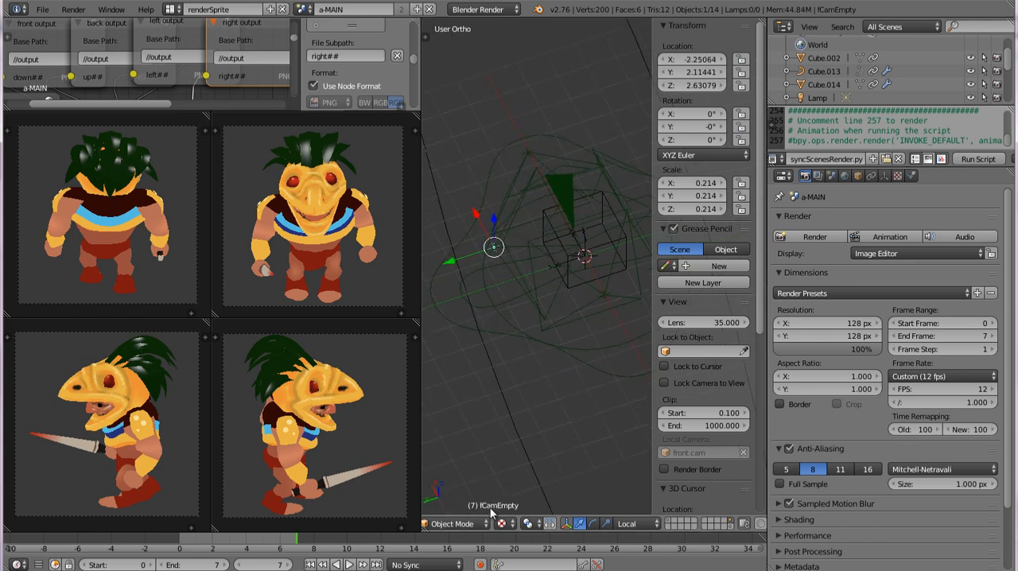
{"action": "middle_click_drag", "start_coordinate": [485, 236], "coordinate": [602, 209]}
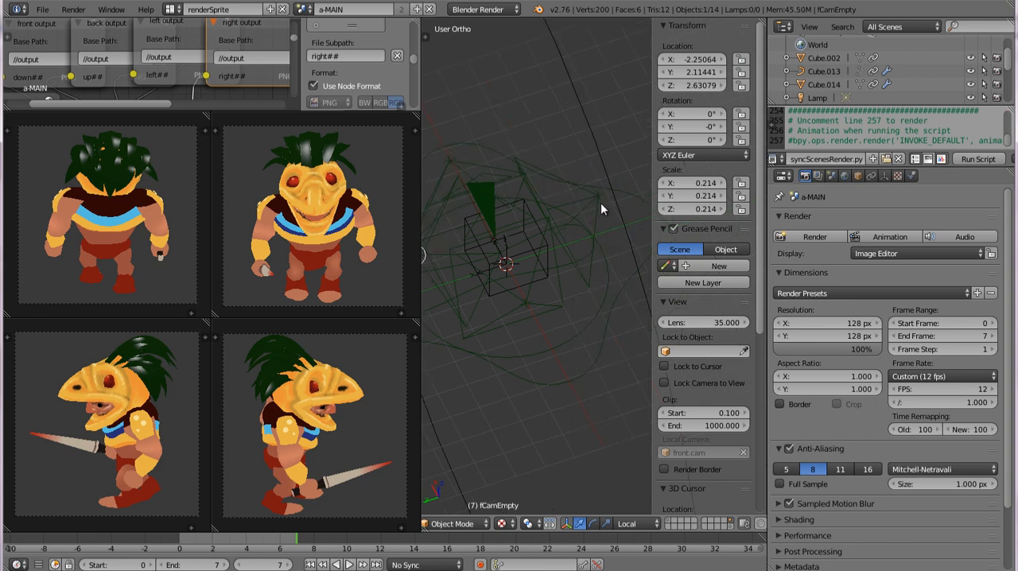
Step: Try to lower the back camera's empty, bCamEmpty, about 0.67 along its local Z axis
{"action": "right_click", "coordinate": [602, 196]}
{"action": "key", "text": "g"}
{"action": "key", "text": "z"}
{"action": "key", "text": "z"}
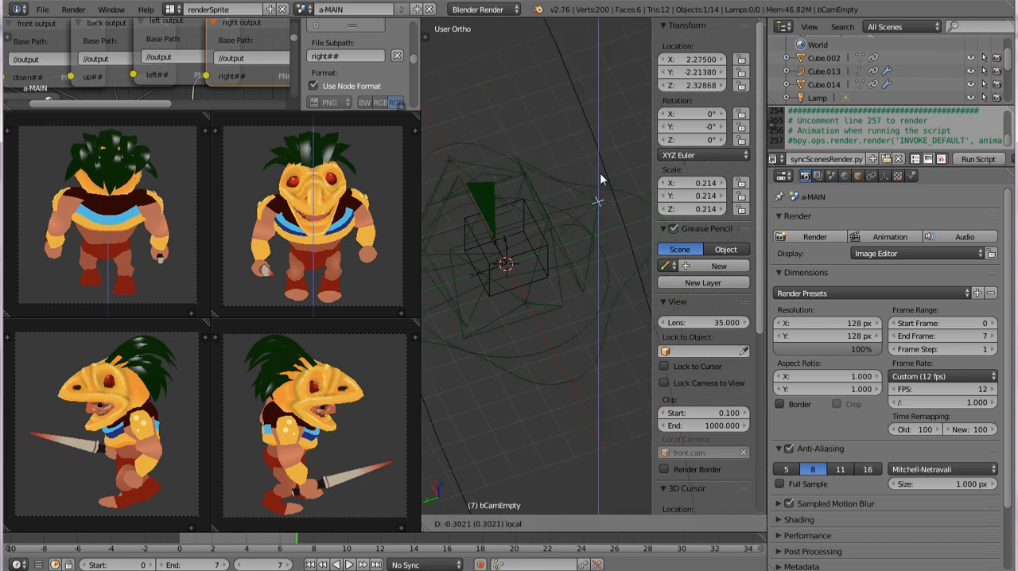
{"action": "mouse_move", "coordinate": [601, 181]}
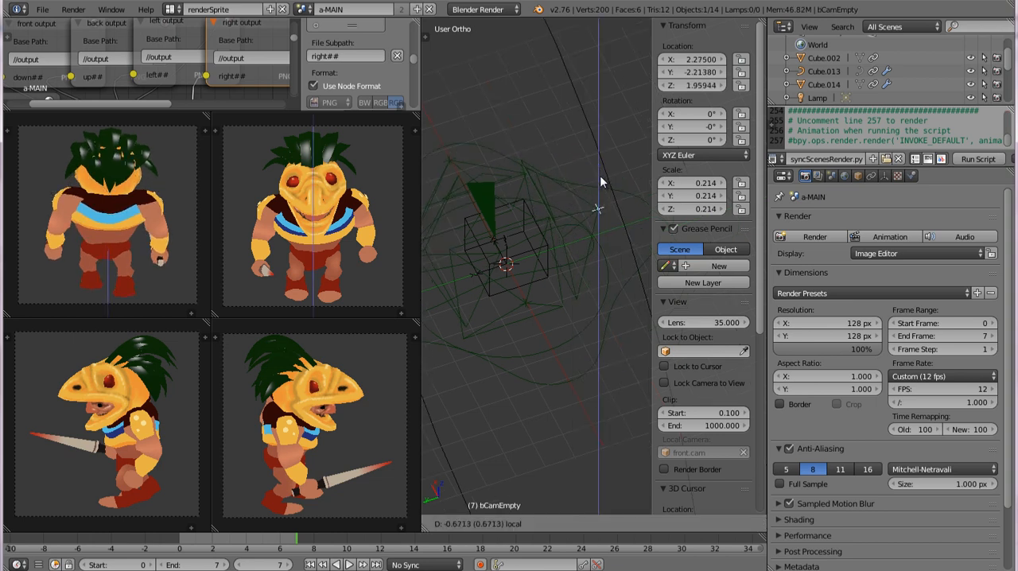
{"action": "left_click", "coordinate": [600, 175]}
{"action": "middle_click_drag", "start_coordinate": [600, 174], "coordinate": [498, 291]}
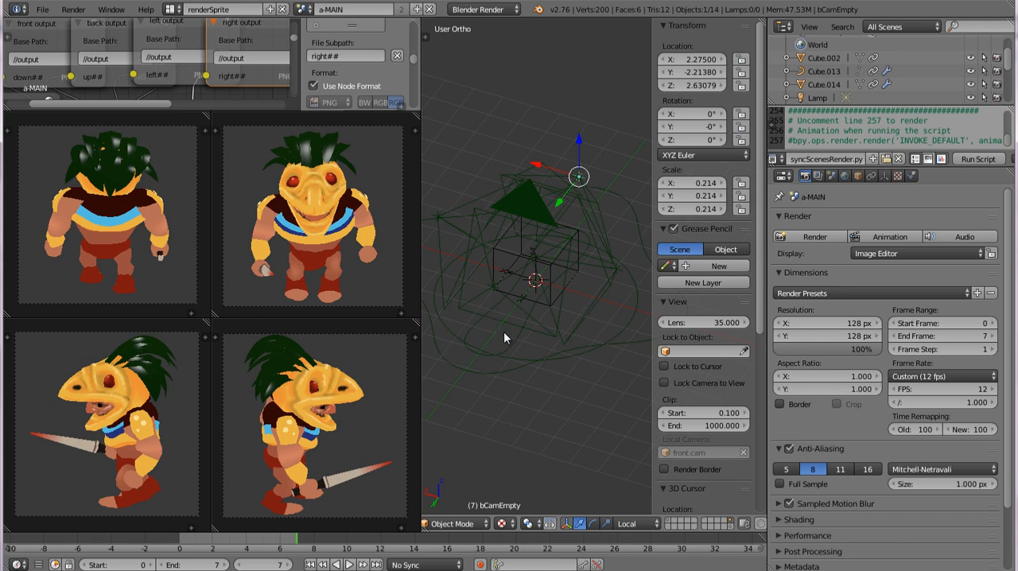
Step: Select the height control circle and then the large outer spriteRenderCams-globalCtr curve of the camera rig
{"action": "right_click", "coordinate": [509, 356]}
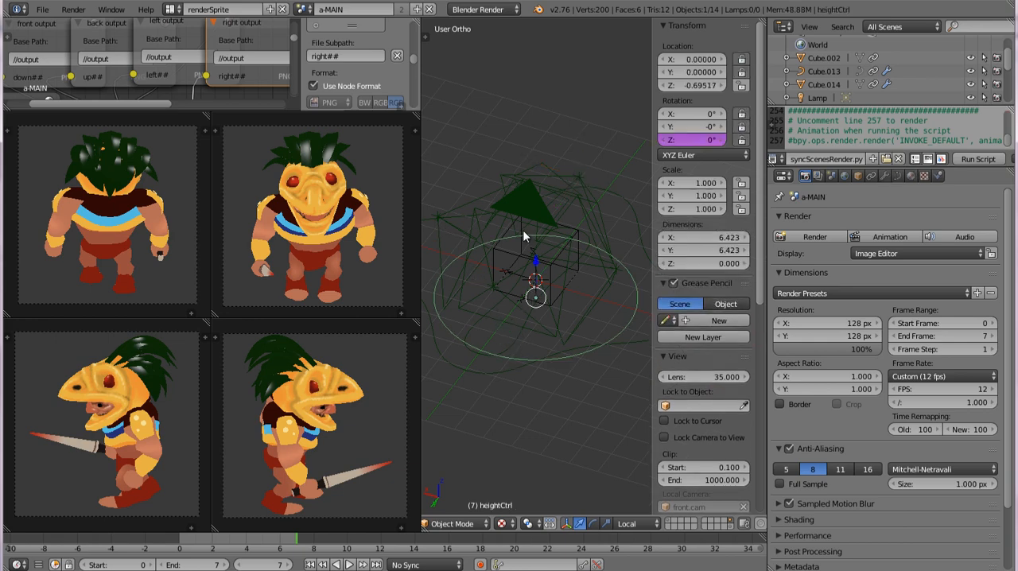
{"action": "middle_click_drag", "start_coordinate": [512, 332], "coordinate": [538, 348]}
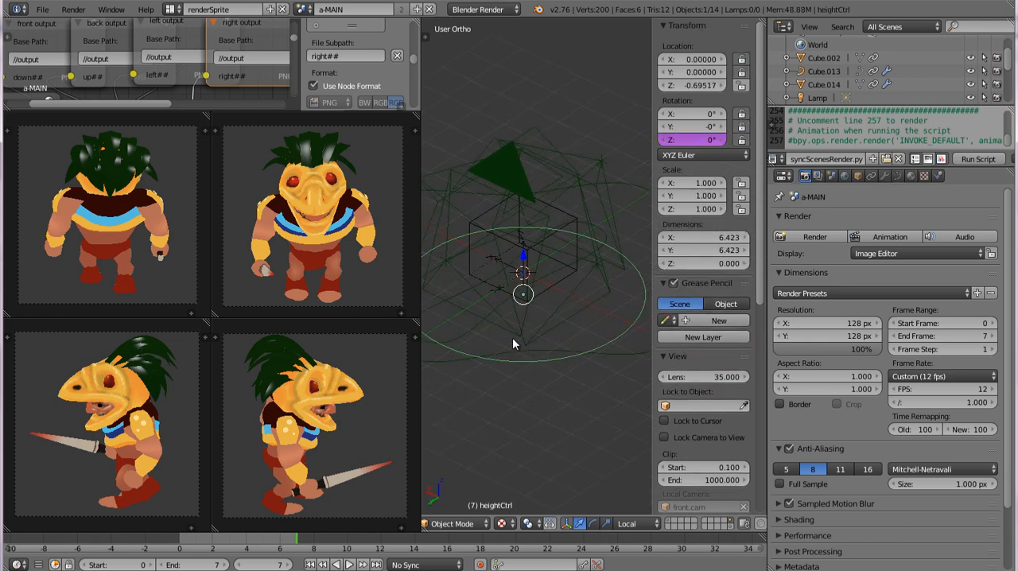
{"action": "right_click", "coordinate": [523, 320]}
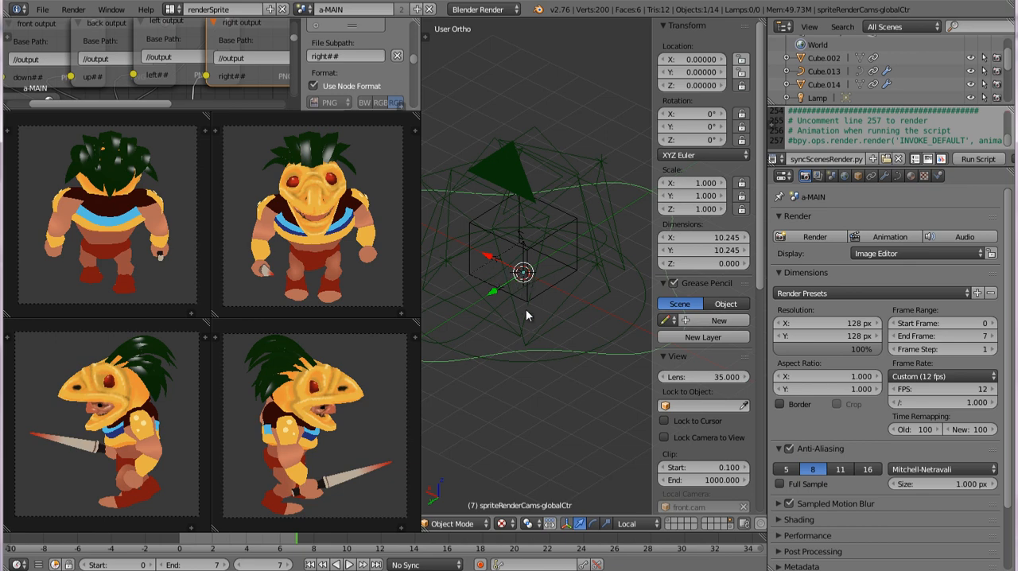
{"action": "middle_click_drag", "start_coordinate": [526, 310], "coordinate": [555, 383]}
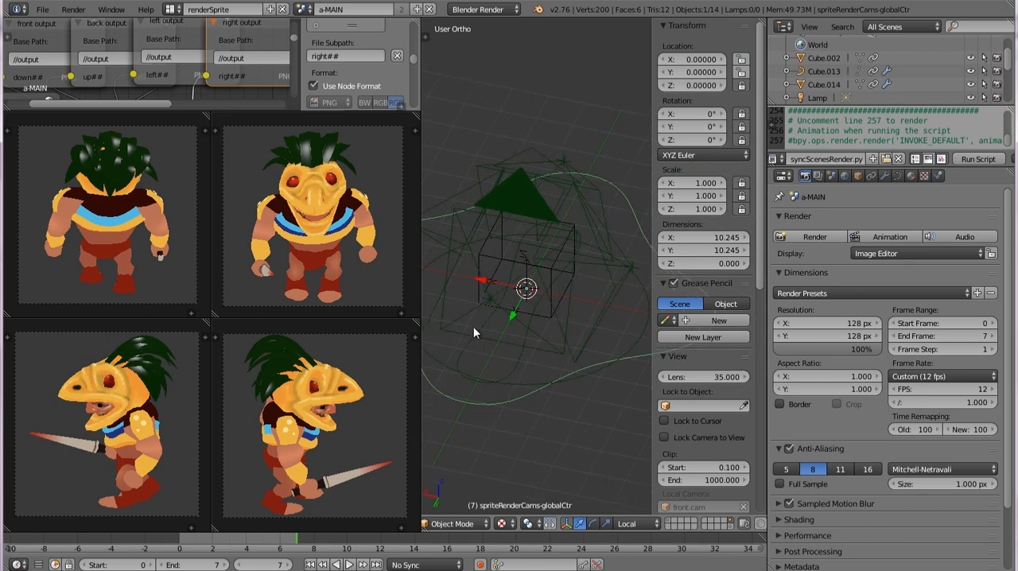
{"action": "middle_click_drag", "start_coordinate": [524, 326], "coordinate": [523, 312]}
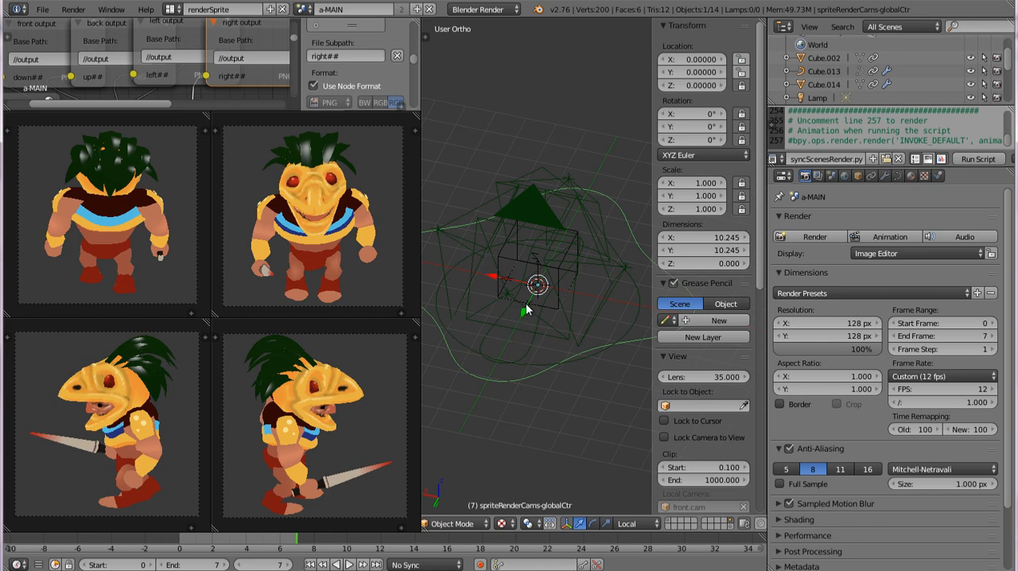
{"action": "scroll", "coordinate": [525, 306], "scroll_direction": "down", "scroll_amount": 3}
{"action": "left_click_drag", "start_coordinate": [550, 302], "coordinate": [546, 329]}
{"action": "key", "text": "ctrl+z"}
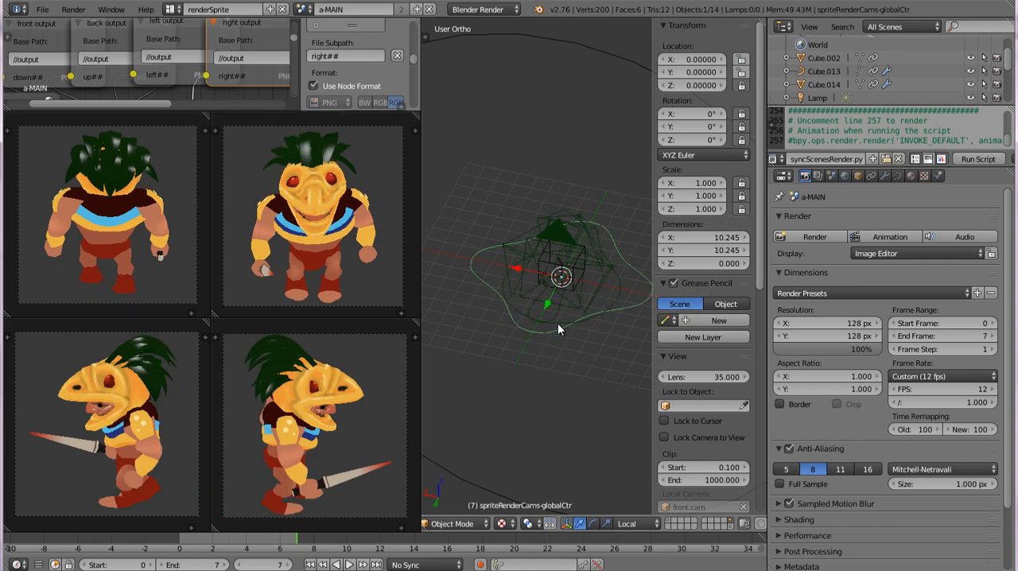
{"action": "middle_click_drag", "start_coordinate": [565, 330], "coordinate": [559, 376]}
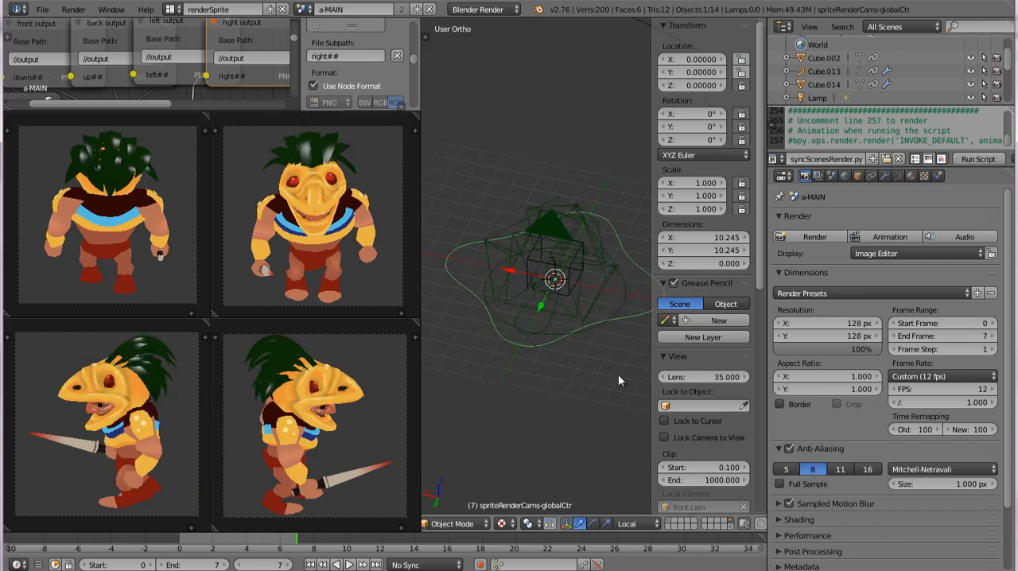
Step: Reveal the global control's custom properties and widen their display enough to read the full property names
{"action": "left_click_drag", "start_coordinate": [761, 286], "coordinate": [760, 516]}
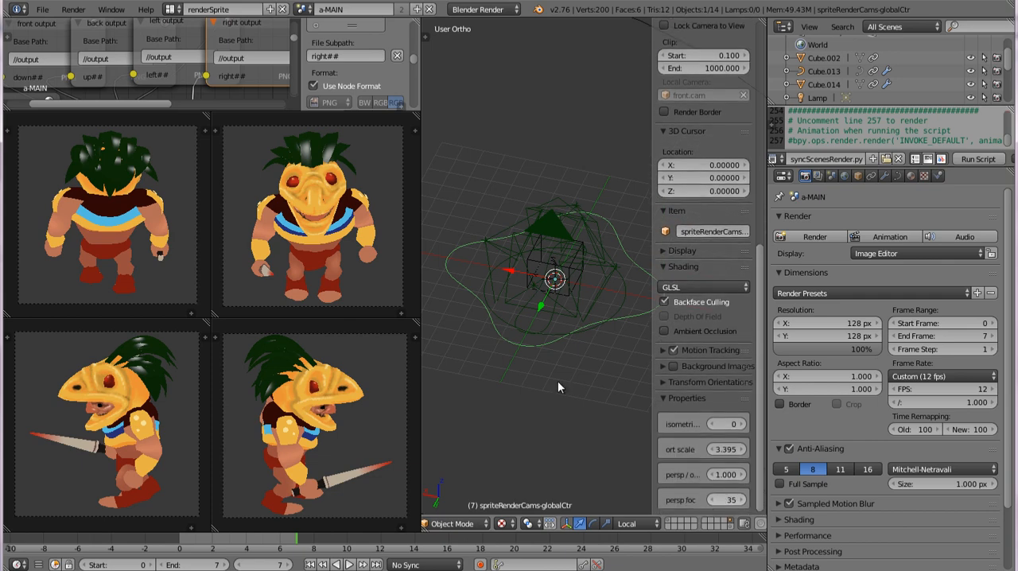
{"action": "key", "text": "n"}
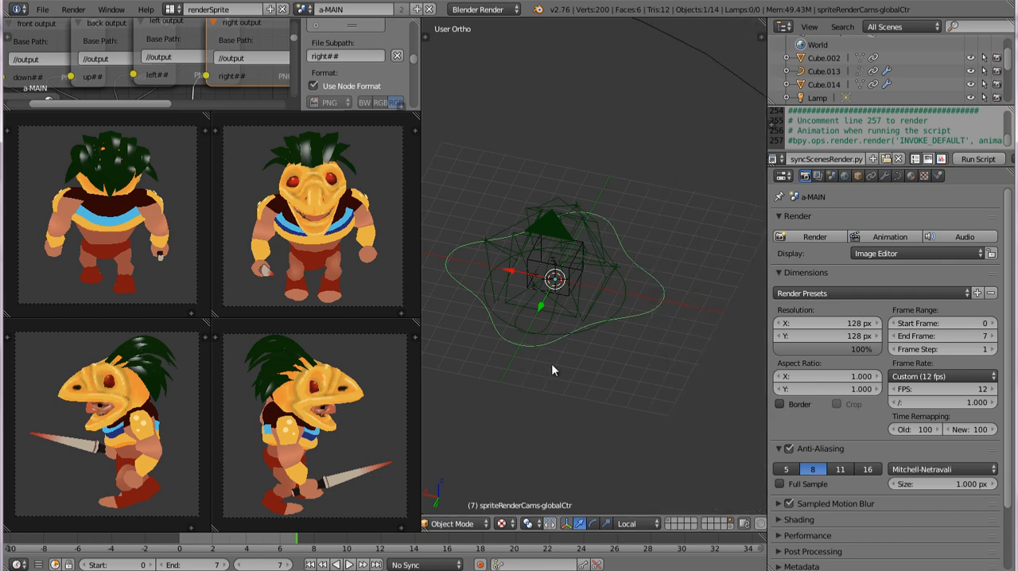
{"action": "key", "text": "n"}
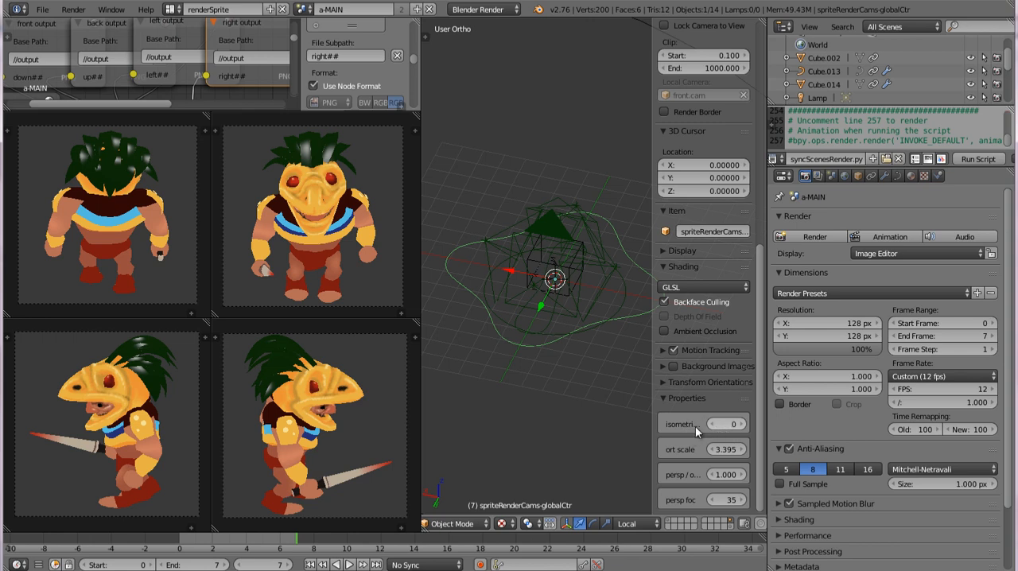
{"action": "left_click_drag", "start_coordinate": [654, 428], "coordinate": [600, 427]}
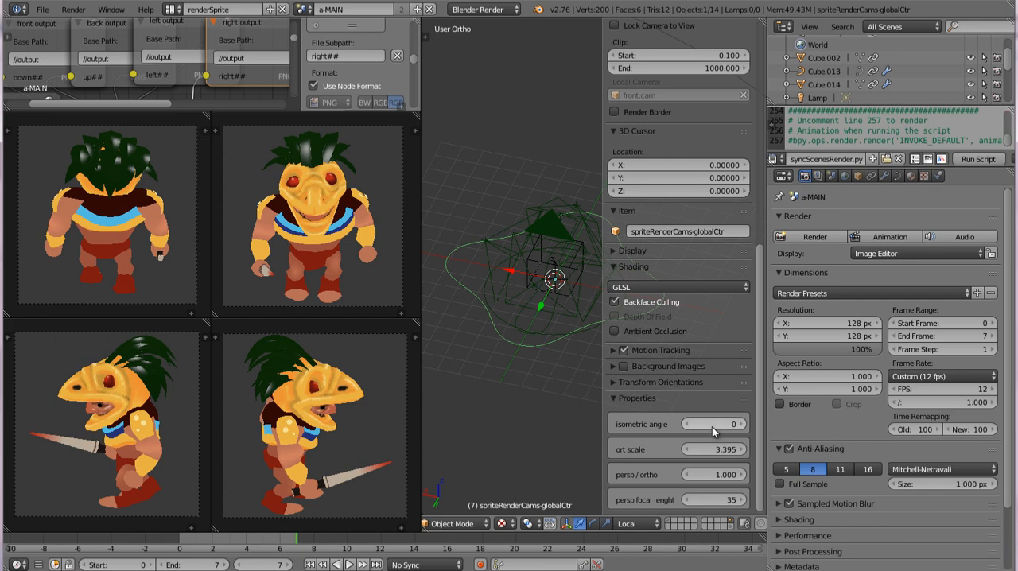
Step: Try an isometric angle of 45 on the global control and reset it to 0
{"action": "left_click_drag", "start_coordinate": [712, 427], "coordinate": [746, 426]}
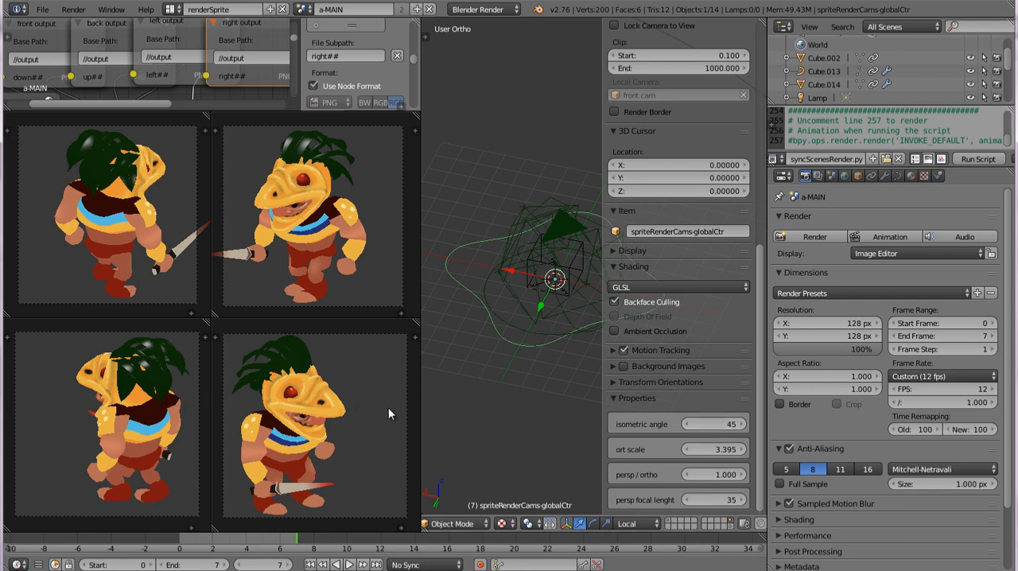
{"action": "left_click", "coordinate": [712, 424]}
{"action": "type", "text": "0"}
{"action": "key", "text": "Return"}
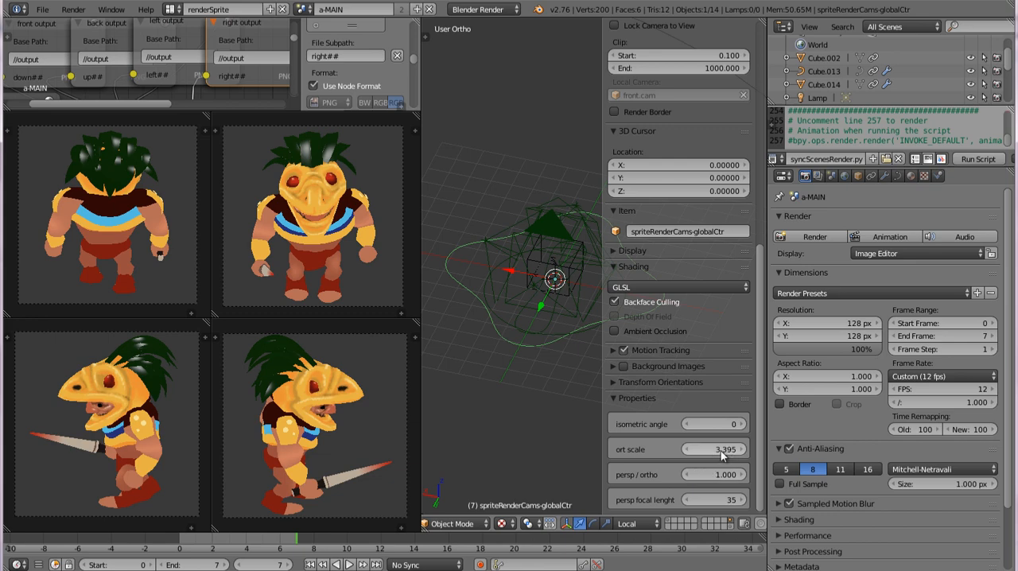
Step: Set the global control's ort scale to 3.495
{"action": "mouse_move", "coordinate": [720, 451]}
{"action": "left_mouse_down"}
{"action": "mouse_move", "coordinate": [749, 448]}
{"action": "mouse_move", "coordinate": [703, 450]}
{"action": "mouse_move", "coordinate": [743, 448]}
{"action": "mouse_move", "coordinate": [722, 448]}
{"action": "left_mouse_up"}
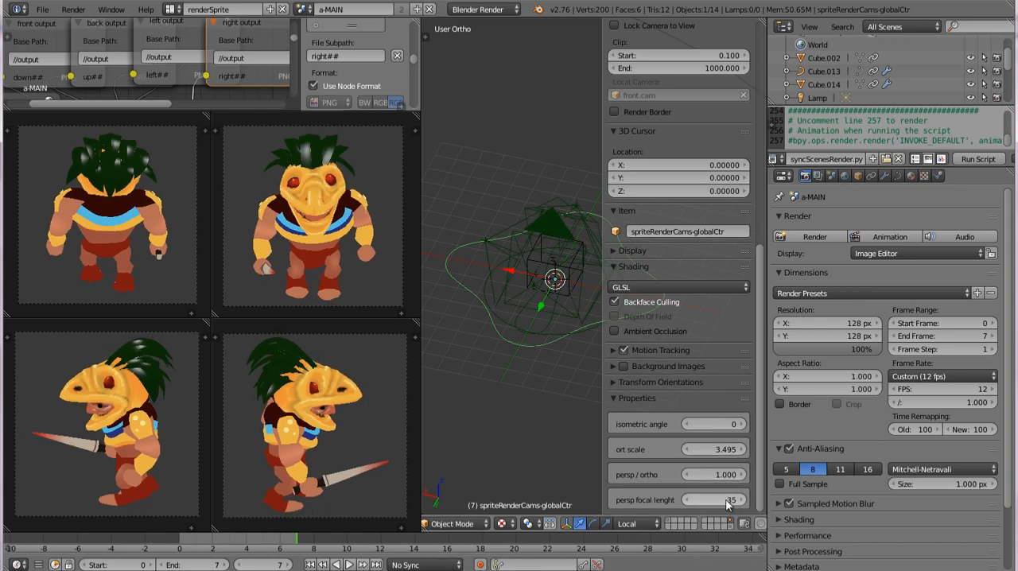
Step: Switch the rig's cameras to perspective with persp / ortho at 0 and set the persp focal length to 27
{"action": "left_click", "coordinate": [720, 500]}
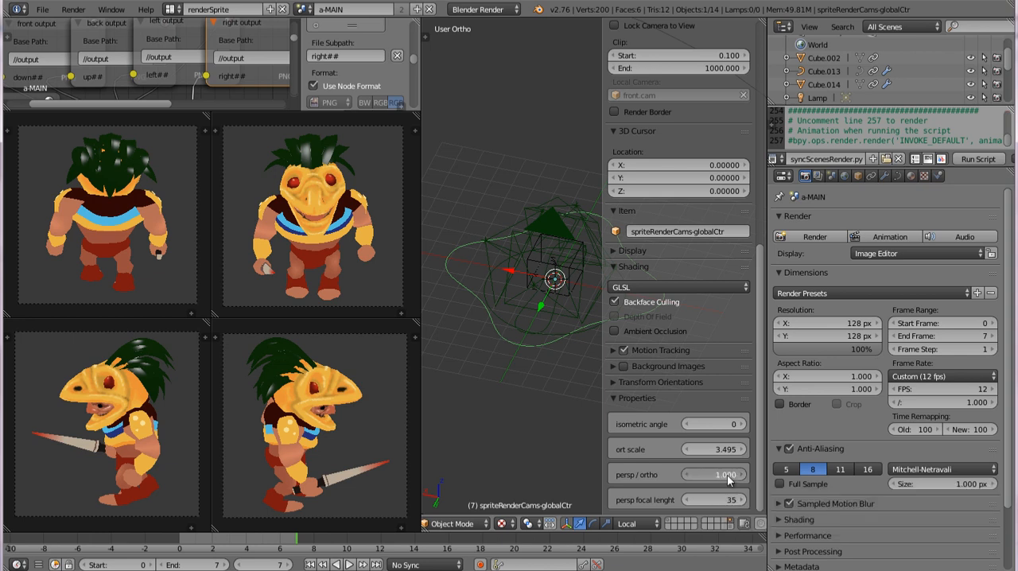
{"action": "left_click", "coordinate": [727, 475]}
{"action": "type", "text": "0"}
{"action": "key", "text": "Return"}
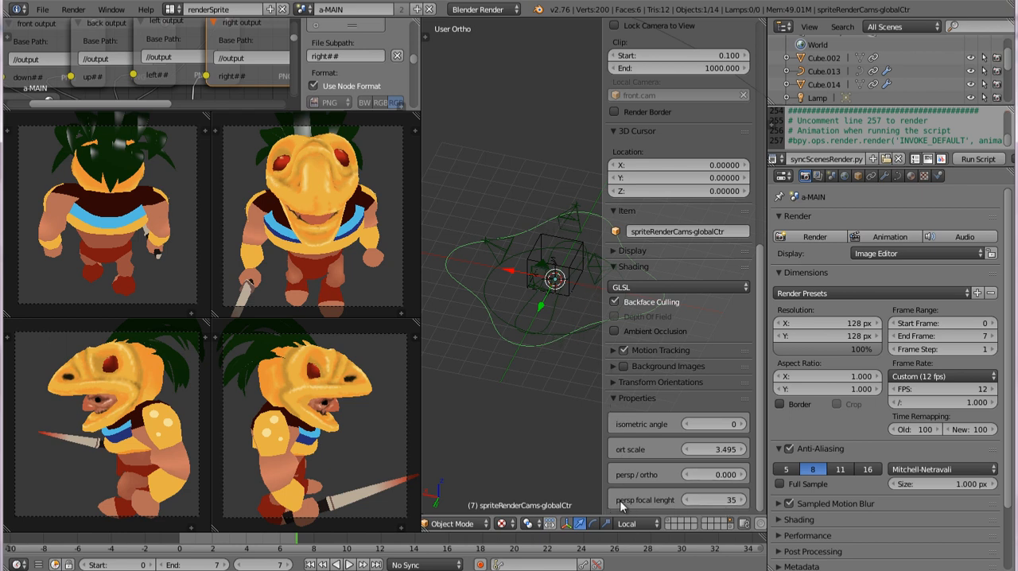
{"action": "mouse_move", "coordinate": [694, 499]}
{"action": "left_mouse_down"}
{"action": "mouse_move", "coordinate": [723, 500]}
{"action": "mouse_move", "coordinate": [710, 503]}
{"action": "left_mouse_up"}
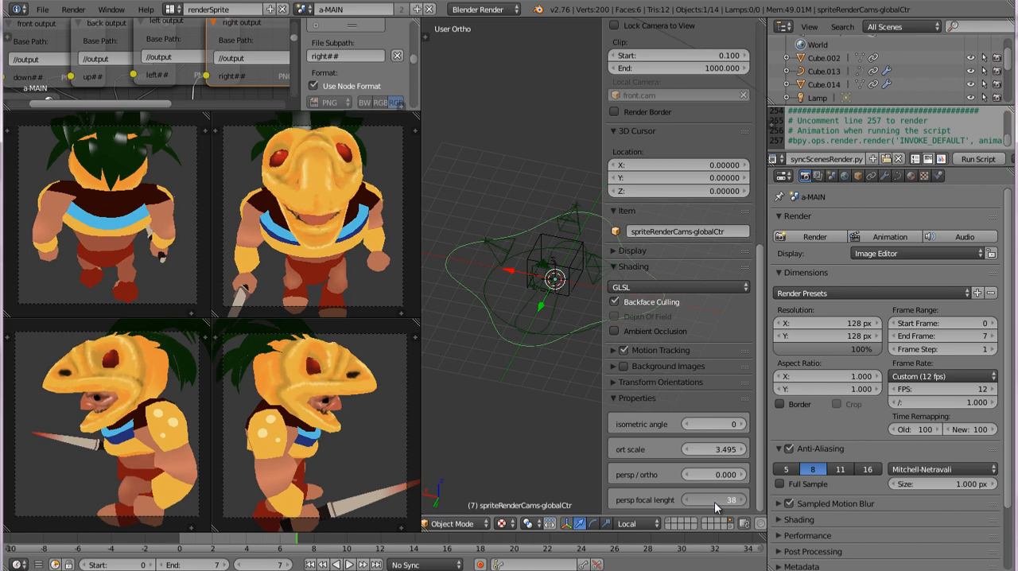
{"action": "left_click_drag", "start_coordinate": [714, 504], "coordinate": [705, 507]}
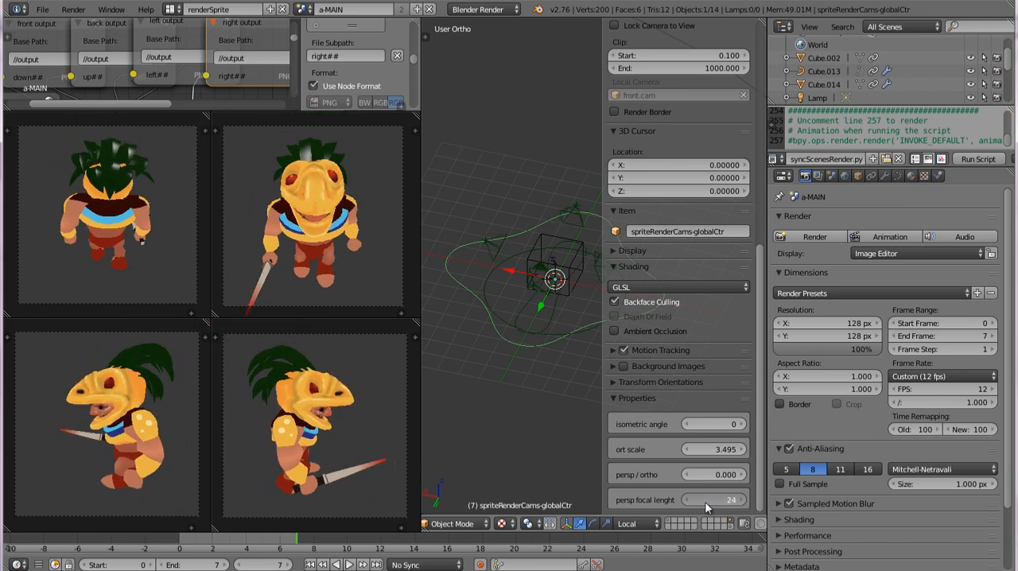
{"action": "scroll", "coordinate": [705, 508], "scroll_direction": "up", "scroll_amount": 3, "text": "ctrl"}
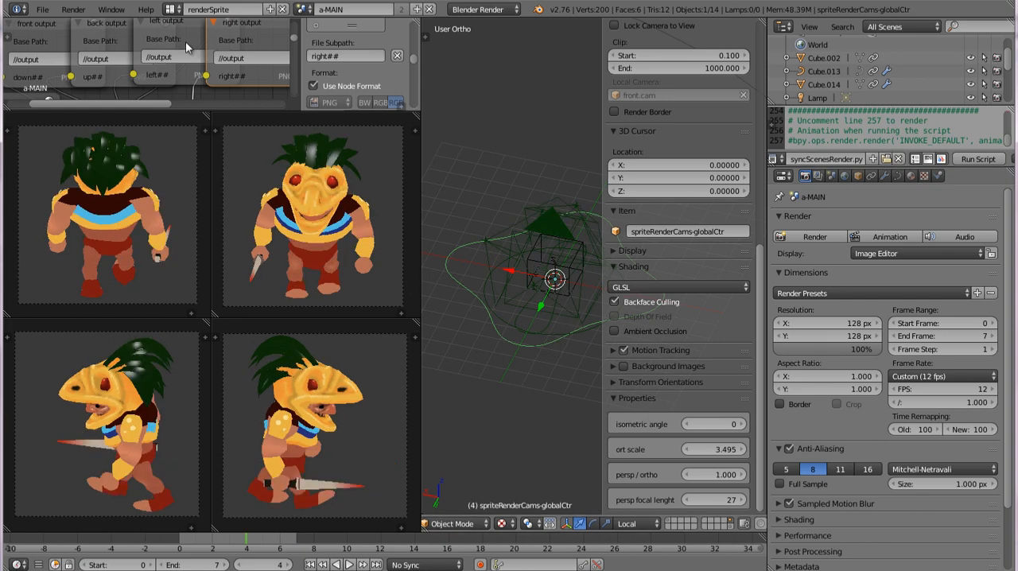
Step: Check the base path and file subpath of the directional file output nodes in the compositor
{"action": "mouse_move", "coordinate": [185, 41]}
{"action": "middle_mouse_down"}
{"action": "mouse_move", "coordinate": [199, 54]}
{"action": "mouse_move", "coordinate": [187, 45]}
{"action": "middle_mouse_up"}
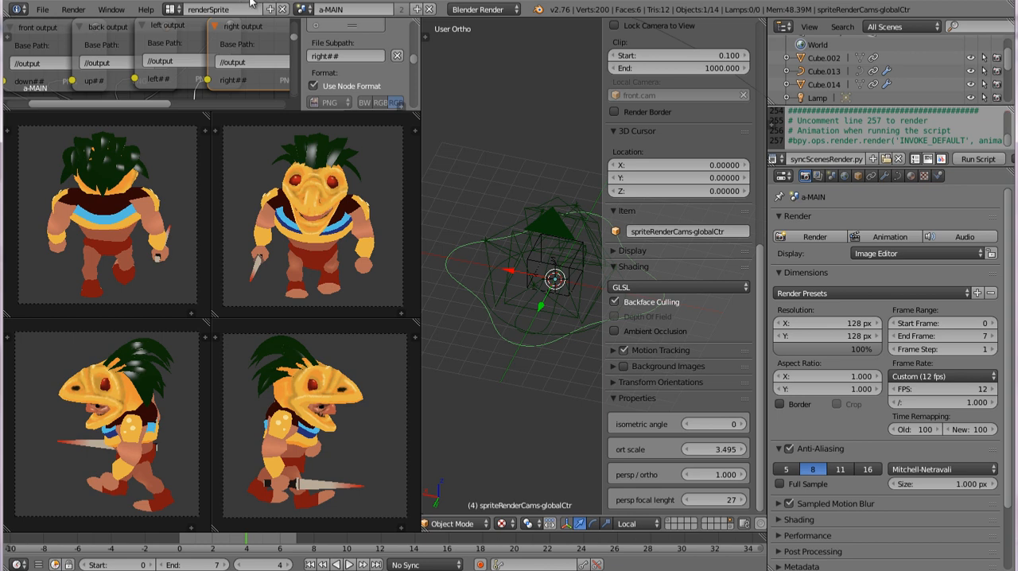
{"action": "middle_click_drag", "start_coordinate": [238, 90], "coordinate": [244, 87]}
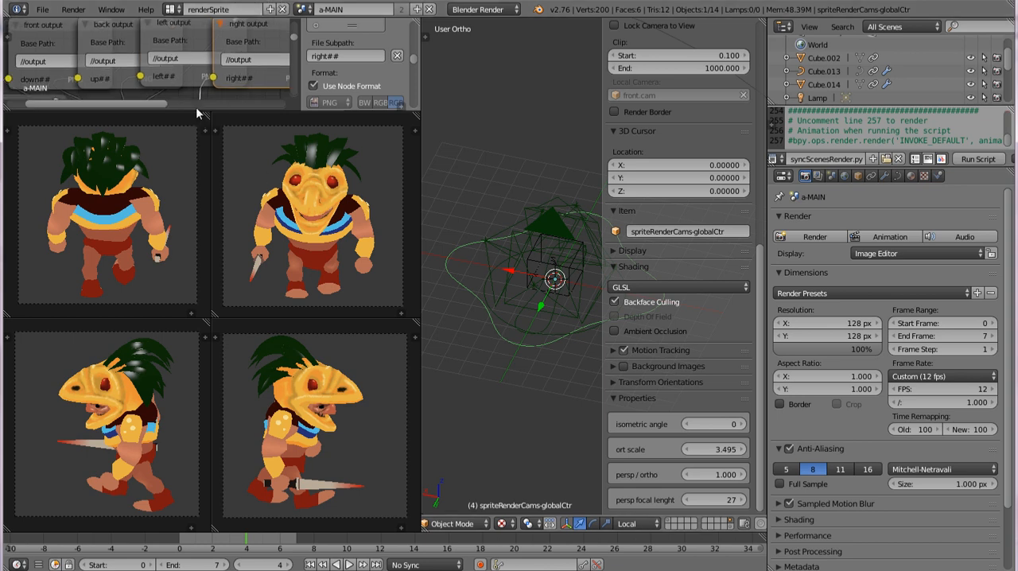
{"action": "left_click", "coordinate": [40, 45]}
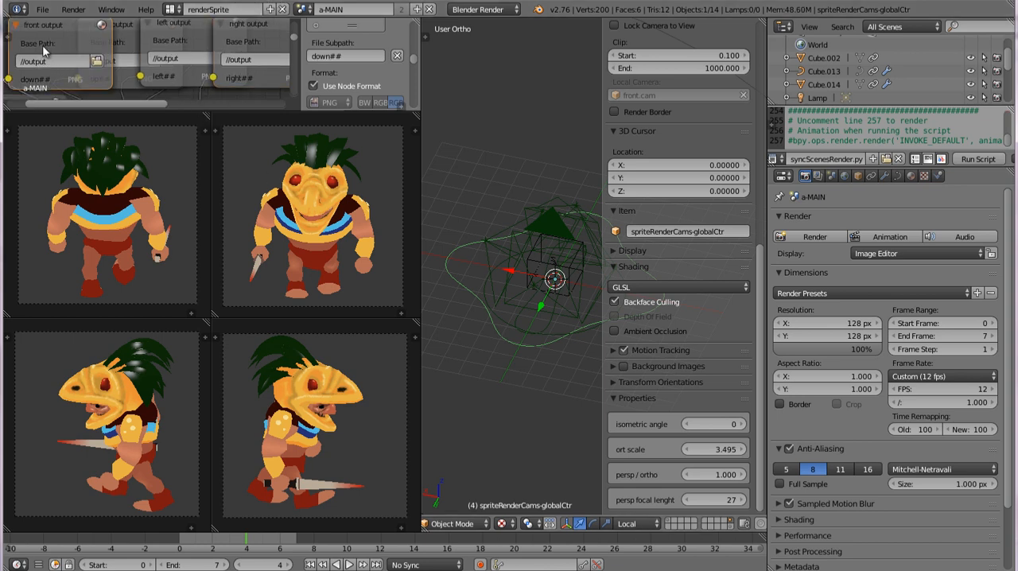
{"action": "left_click", "coordinate": [123, 46]}
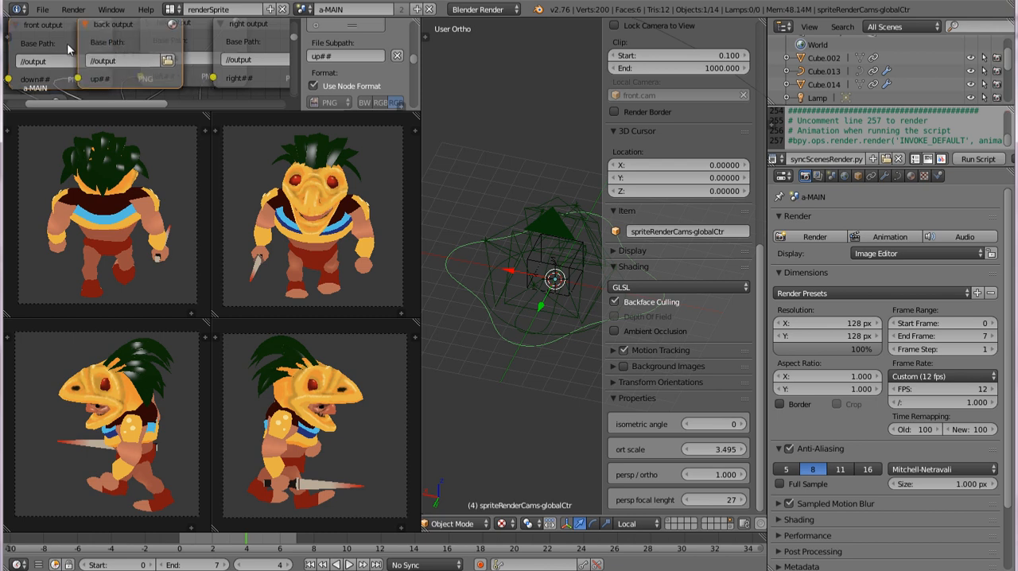
{"action": "left_click", "coordinate": [60, 44]}
{"action": "left_click", "coordinate": [329, 56]}
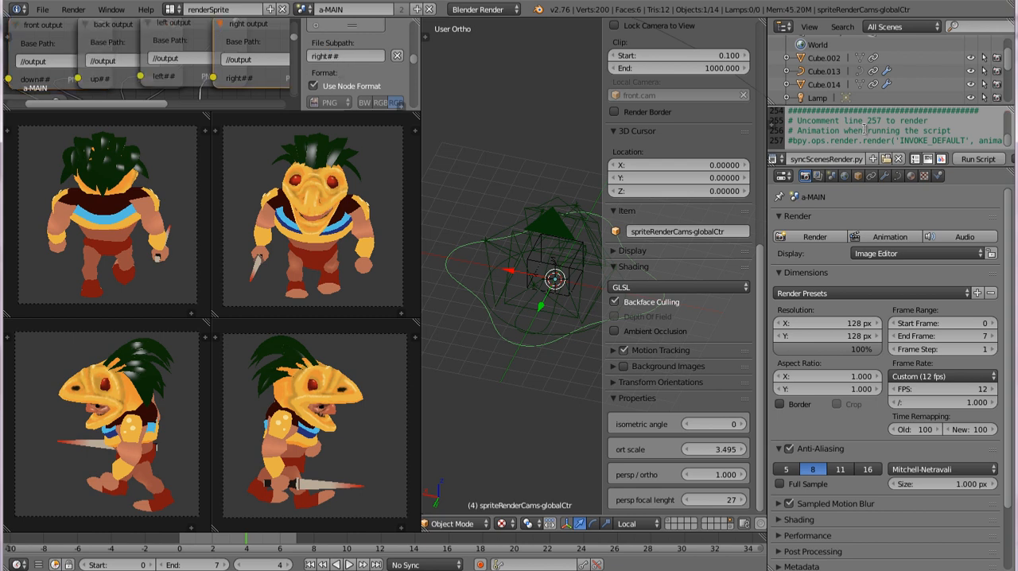
Step: Look through the final lines of the syncScenesRender.py script, including the optional animation render line
{"action": "scroll", "coordinate": [858, 131], "scroll_direction": "up", "scroll_amount": 3}
{"action": "scroll", "coordinate": [865, 130], "scroll_direction": "down", "scroll_amount": 4}
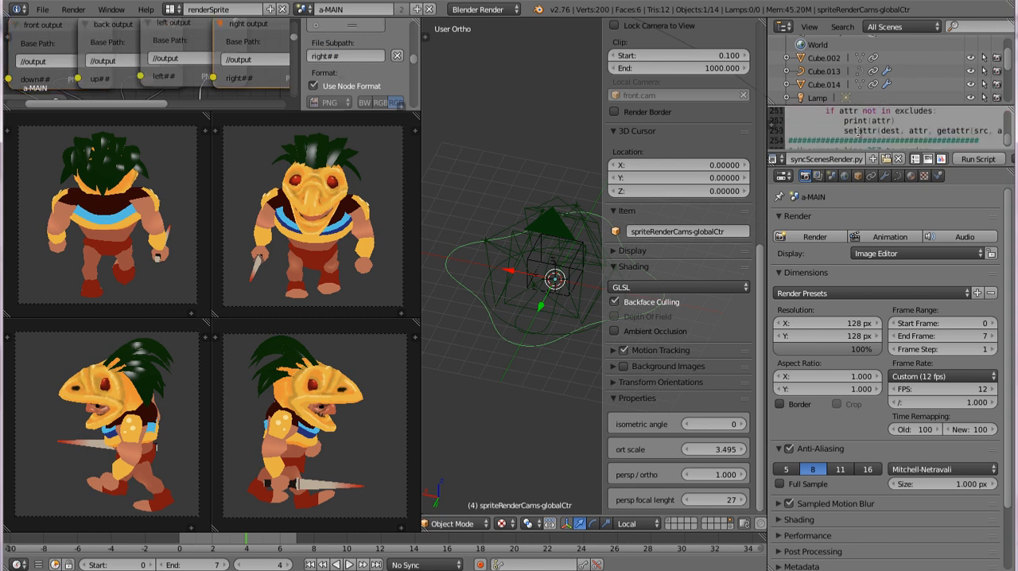
{"action": "scroll", "coordinate": [878, 130], "scroll_direction": "up", "scroll_amount": 1}
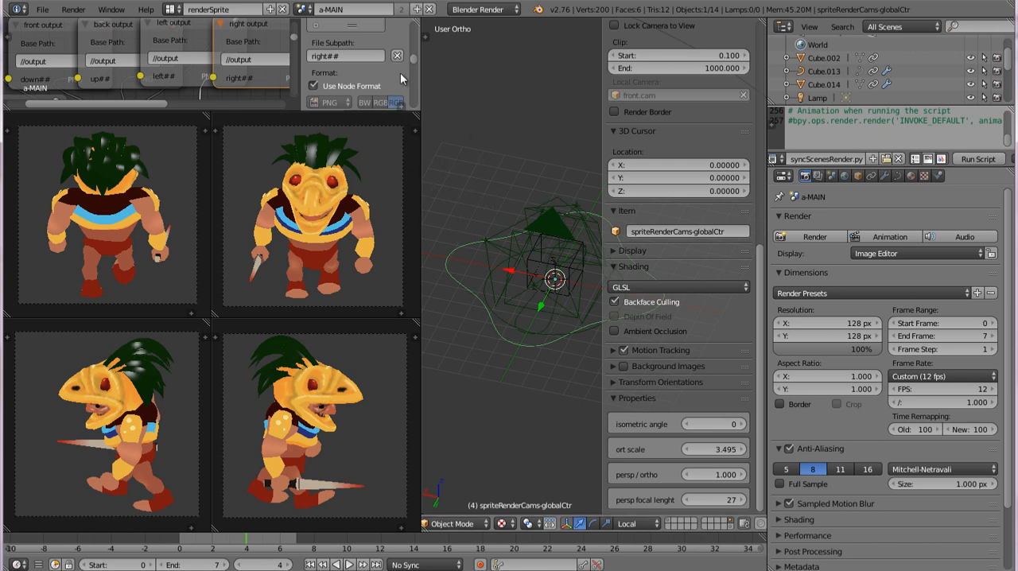
Step: Inspect the contents of the rightCam, backCam and leftCam scenes and return to the a-MAIN scene
{"action": "left_click", "coordinate": [307, 10]}
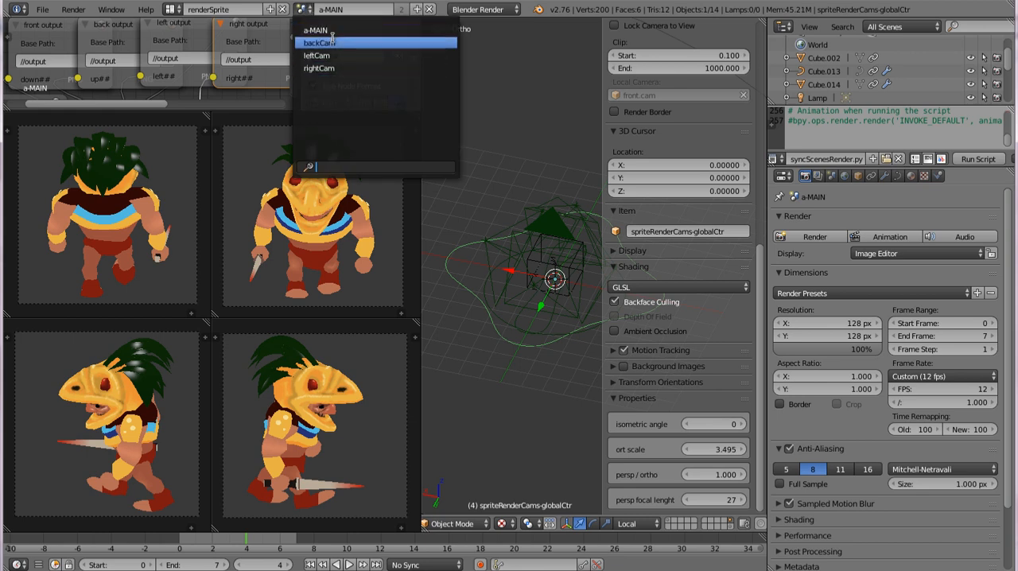
{"action": "left_click", "coordinate": [531, 53]}
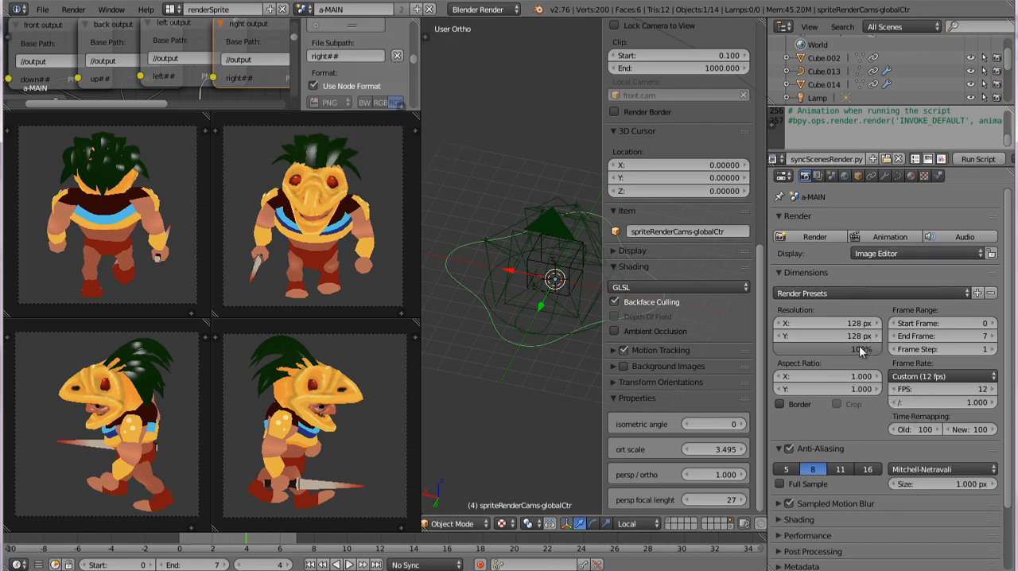
{"action": "left_click", "coordinate": [304, 10]}
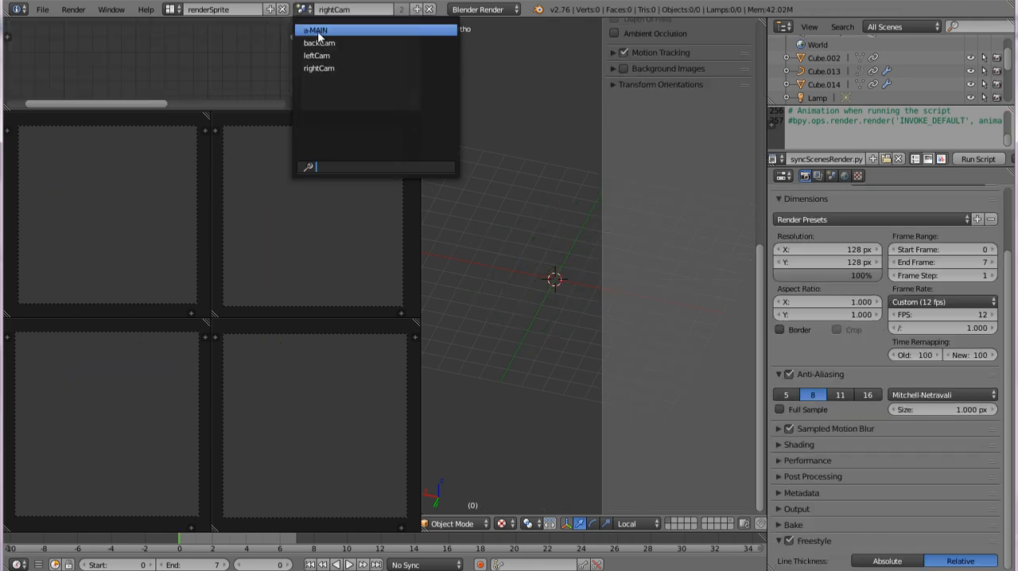
{"action": "left_click", "coordinate": [318, 32]}
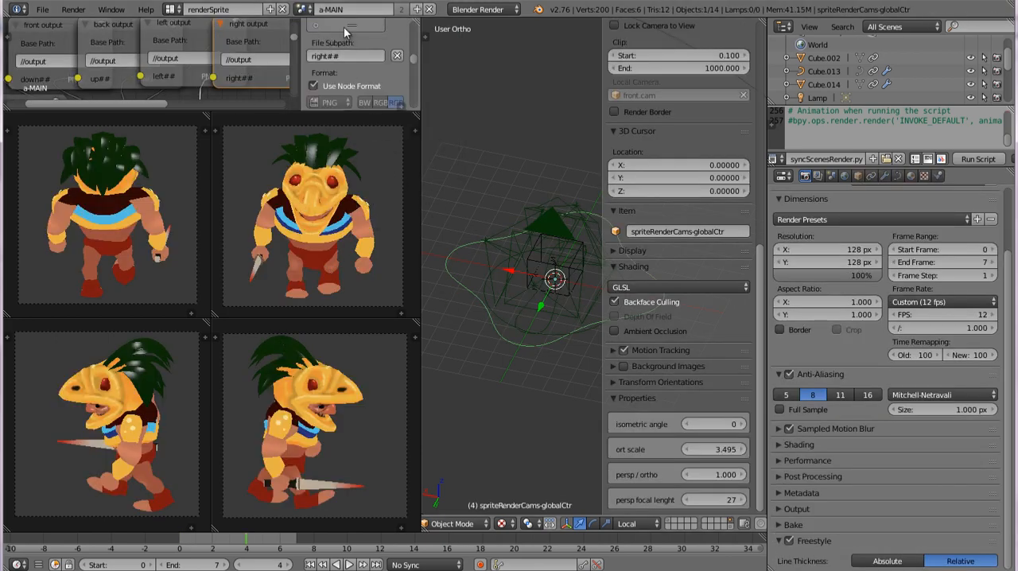
{"action": "left_click", "coordinate": [303, 9]}
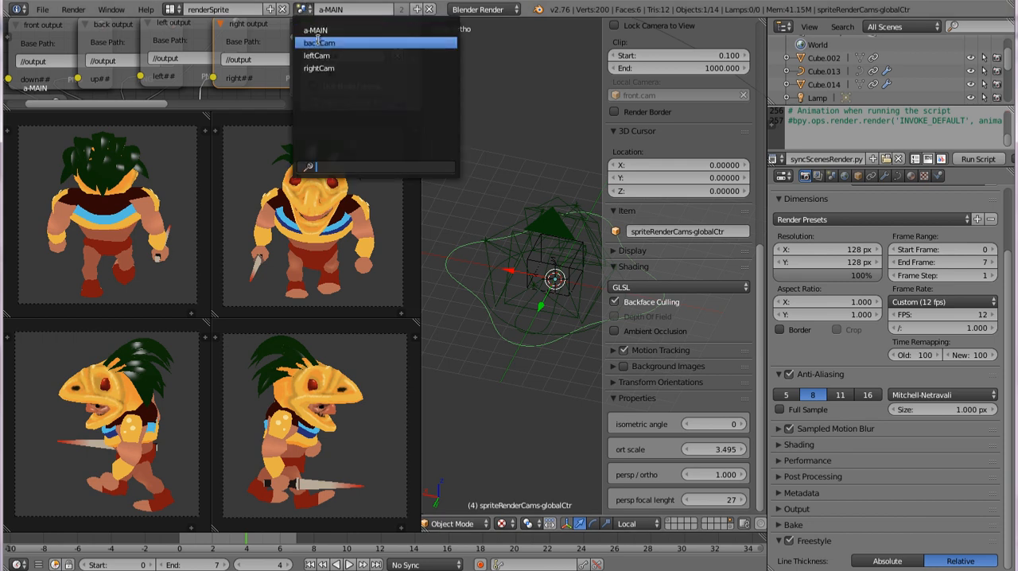
{"action": "left_click", "coordinate": [319, 39]}
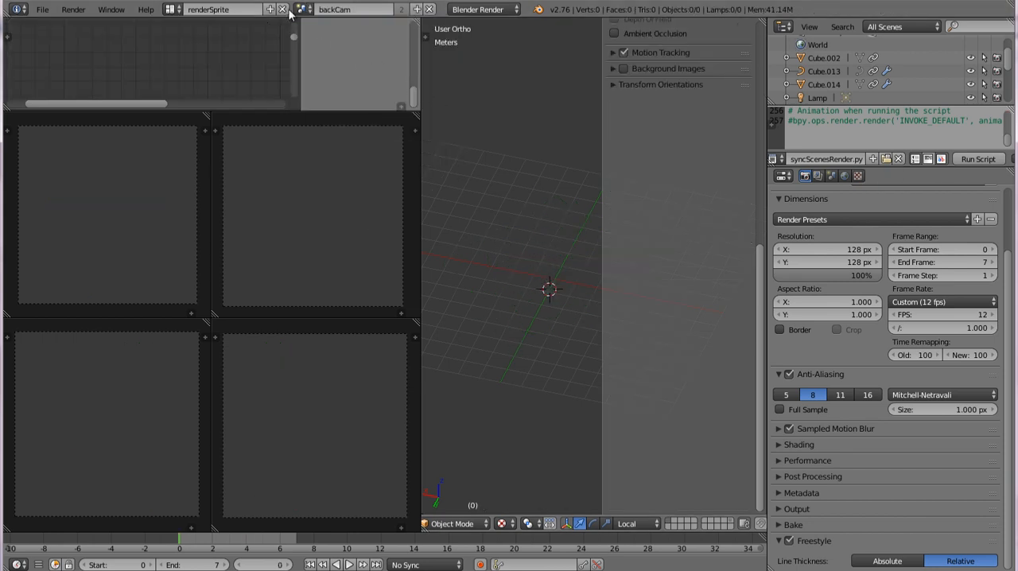
{"action": "left_click", "coordinate": [304, 10]}
{"action": "left_click", "coordinate": [317, 54]}
{"action": "left_click", "coordinate": [304, 9]}
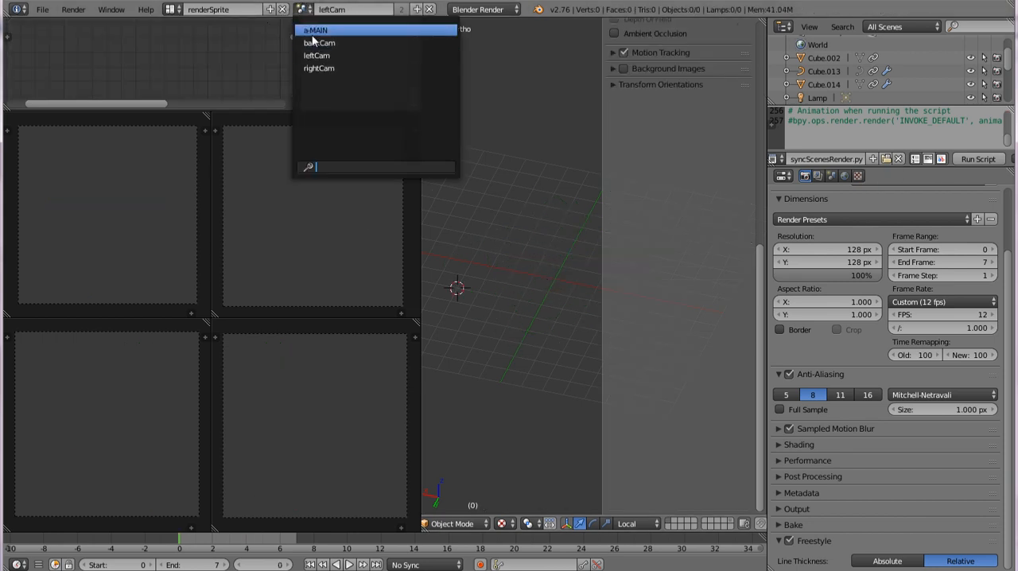
{"action": "left_click", "coordinate": [313, 31]}
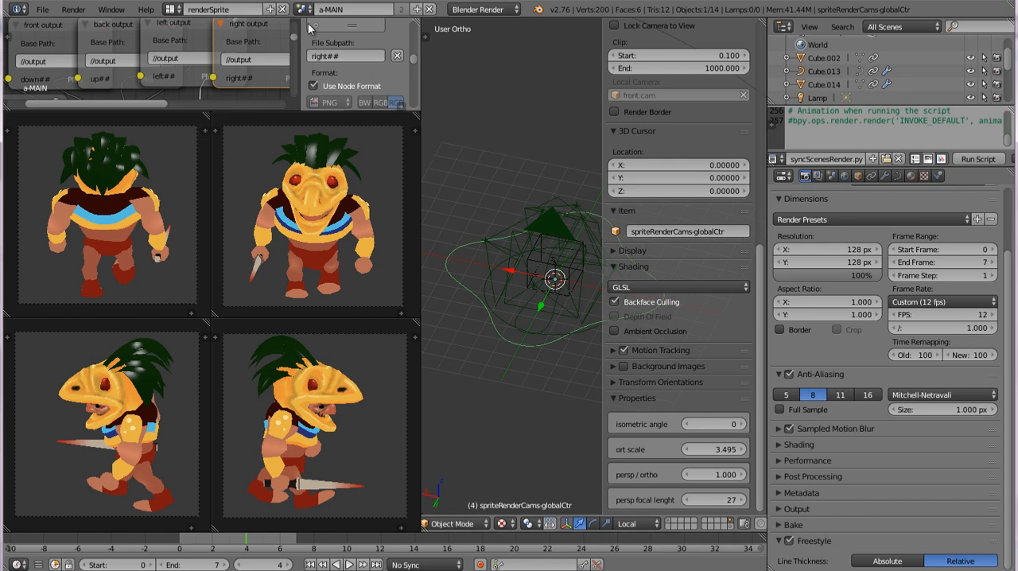
Step: Run the syncScenesRender.py script, check the backCam and leftCam scenes, and return to a-MAIN
{"action": "left_click", "coordinate": [975, 160]}
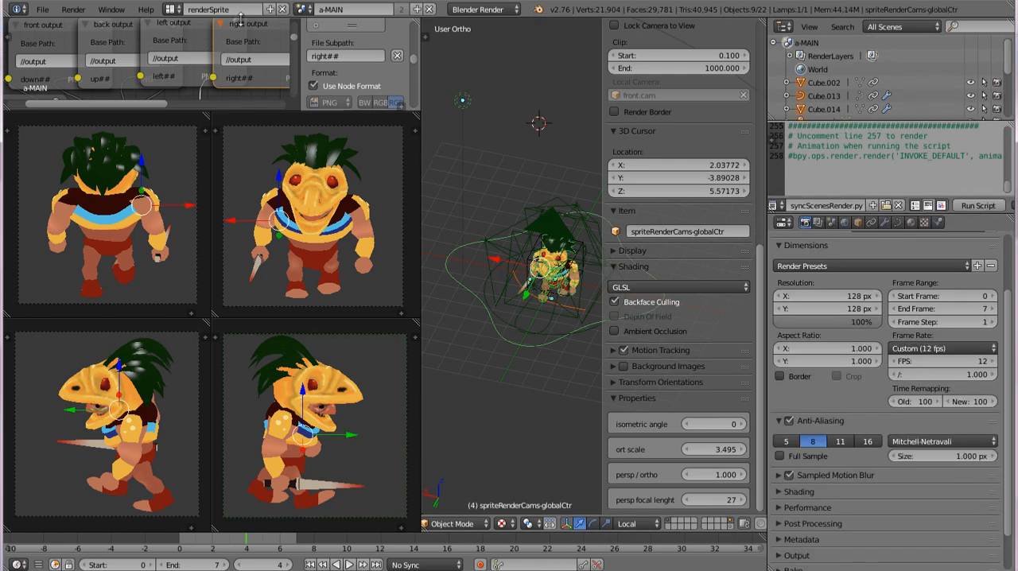
{"action": "left_click", "coordinate": [303, 9]}
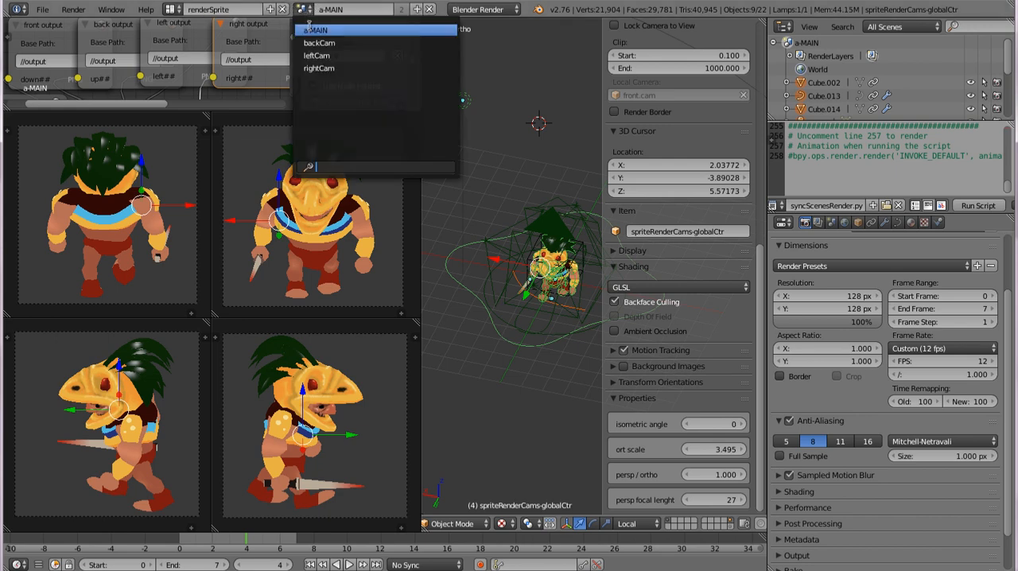
{"action": "left_click", "coordinate": [315, 44]}
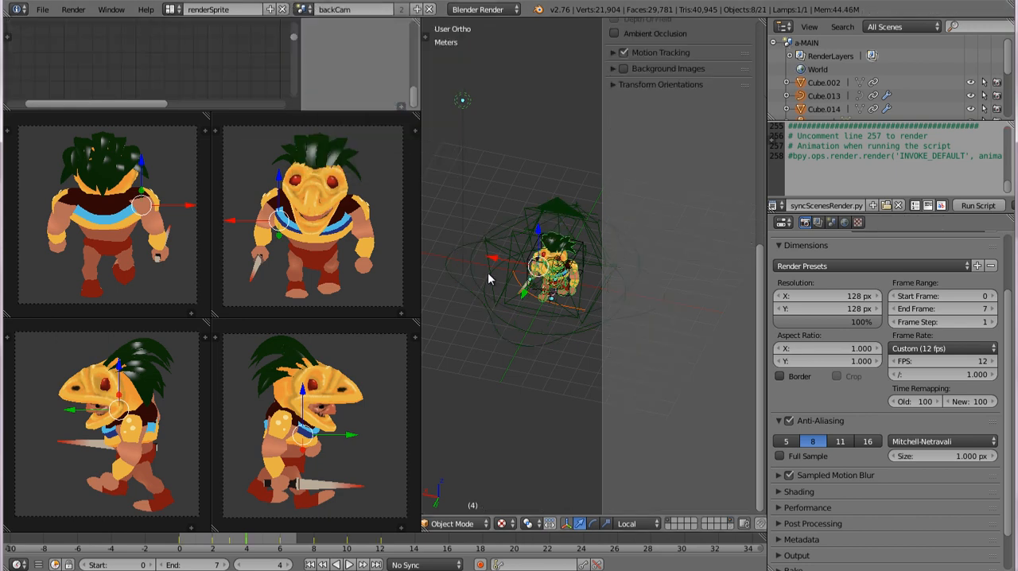
{"action": "left_click", "coordinate": [305, 9]}
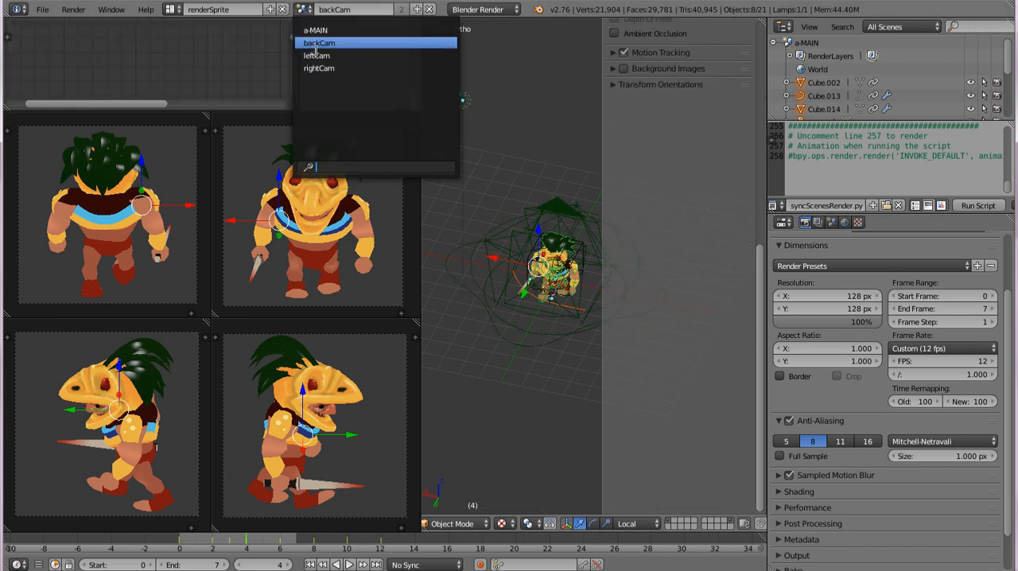
{"action": "key", "text": "Return"}
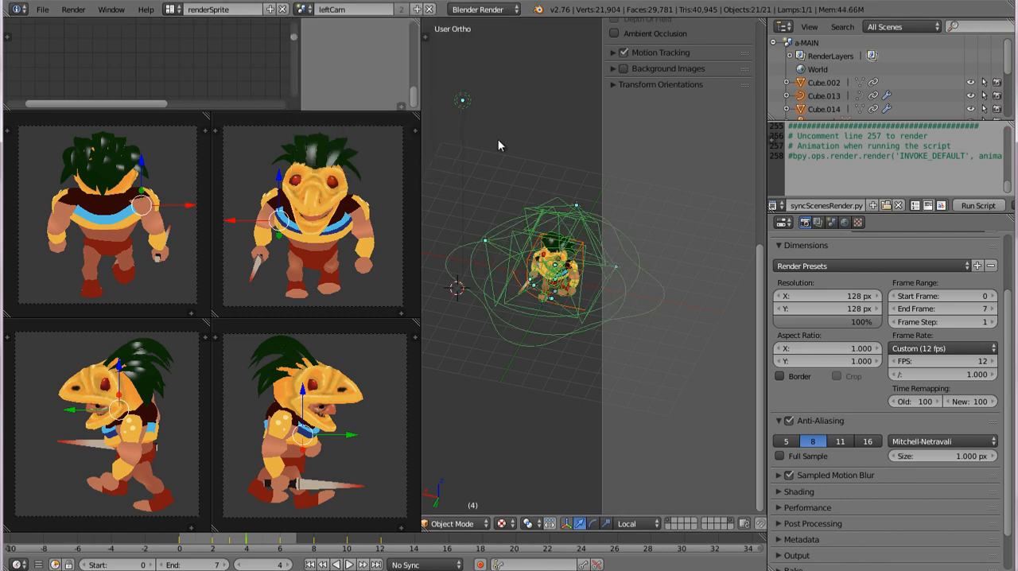
{"action": "left_click", "coordinate": [303, 8]}
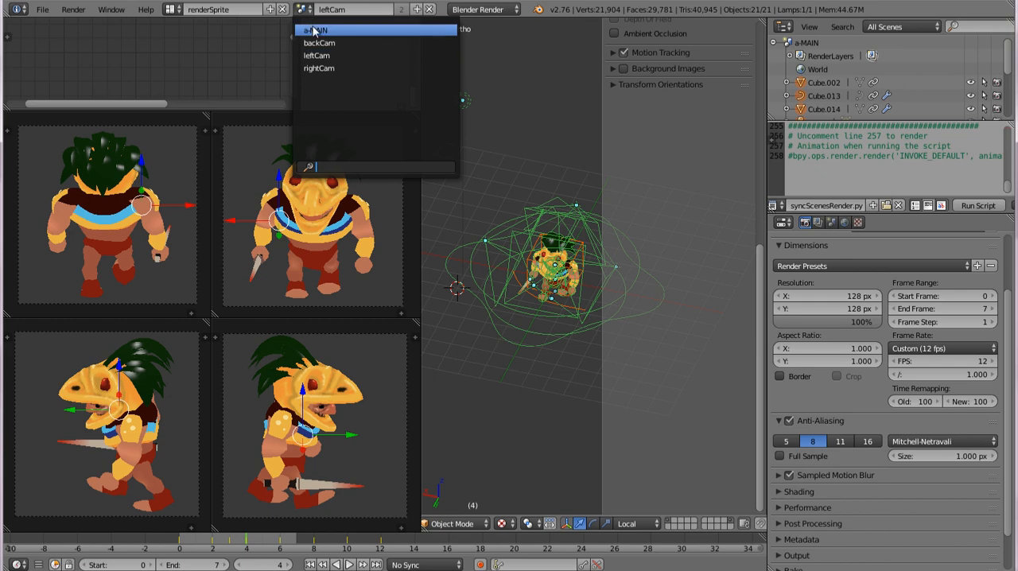
{"action": "left_click", "coordinate": [315, 30]}
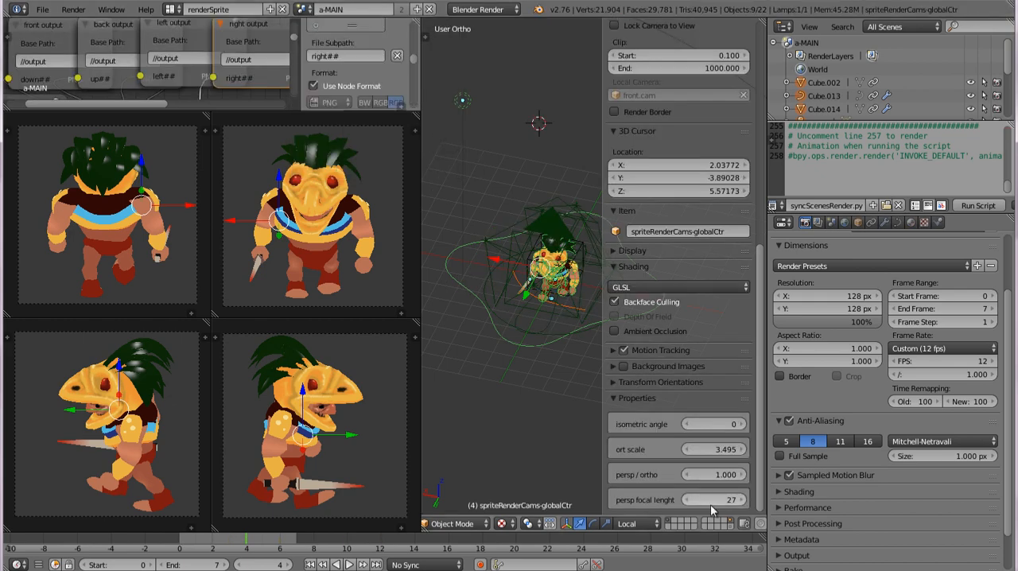
Step: Review the a-MAIN scene's render settings and its render layer passes and Freestyle line set
{"action": "scroll", "coordinate": [901, 501], "scroll_direction": "down", "scroll_amount": 2}
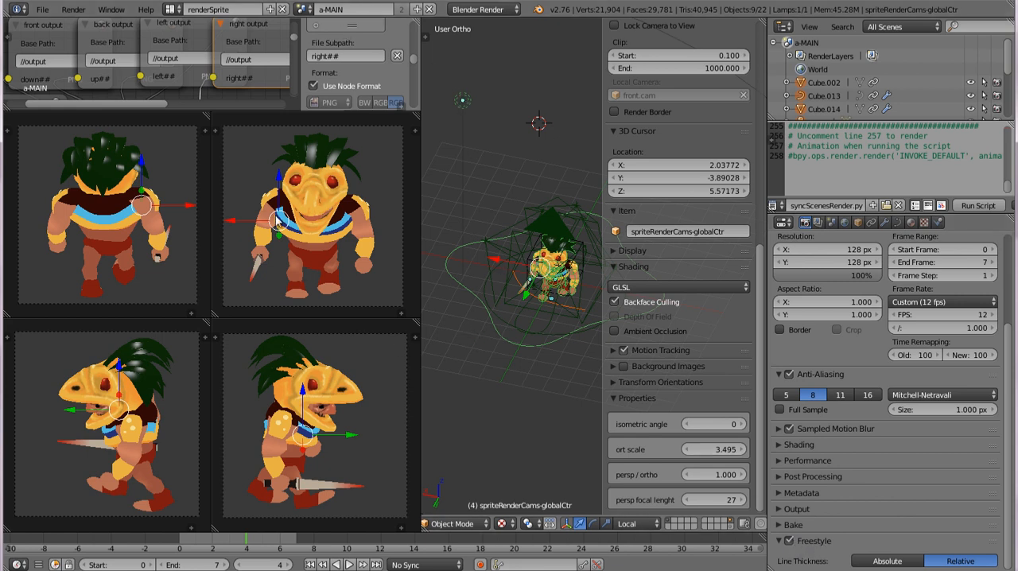
{"action": "left_click", "coordinate": [306, 11]}
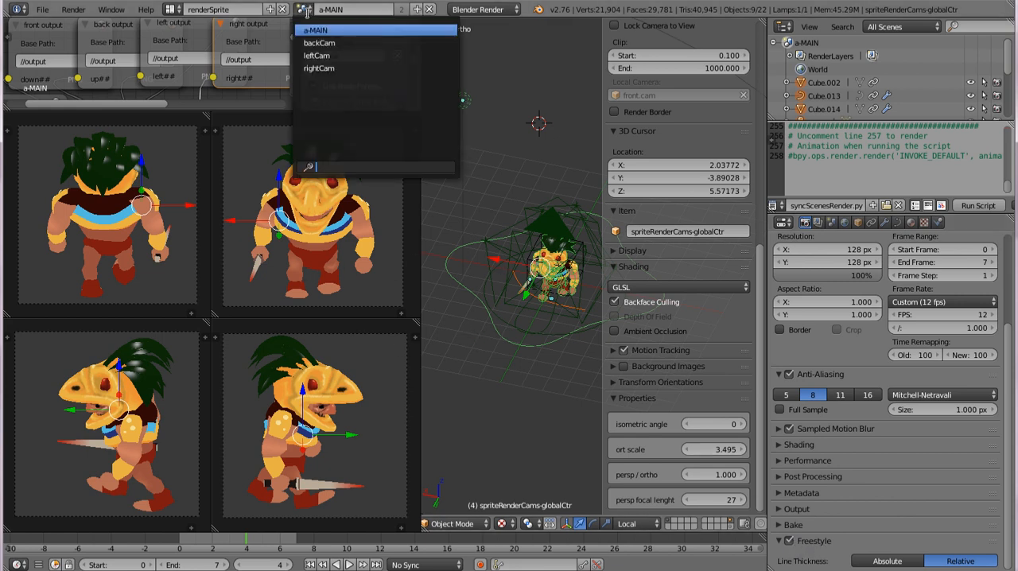
{"action": "left_click", "coordinate": [322, 44]}
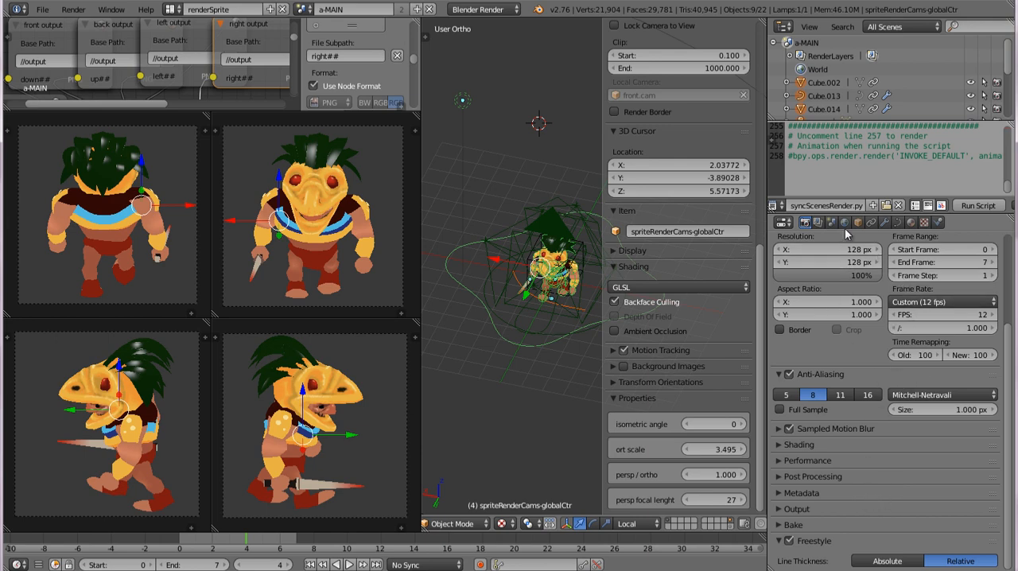
{"action": "left_click", "coordinate": [816, 225]}
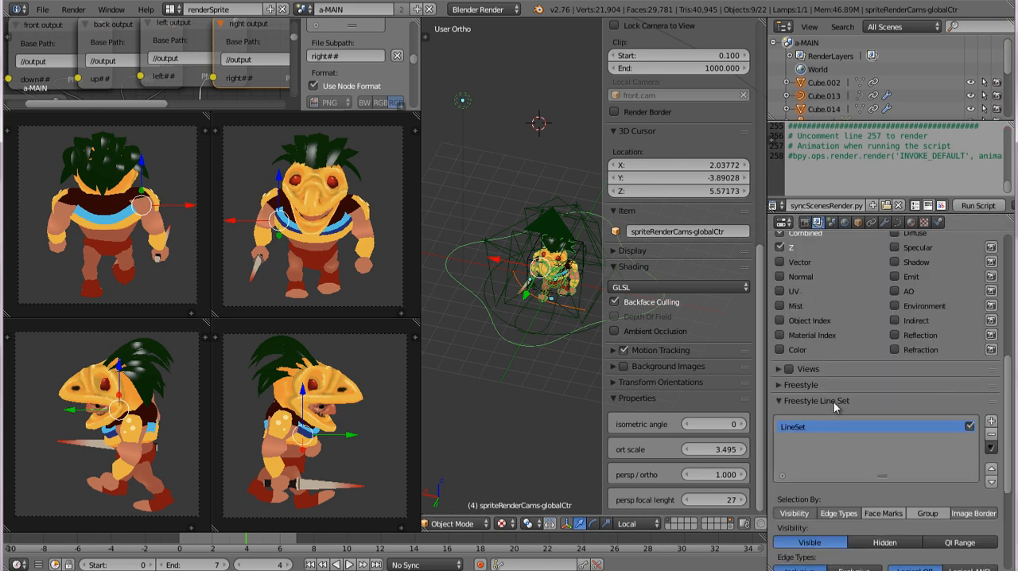
{"action": "left_click", "coordinate": [805, 222]}
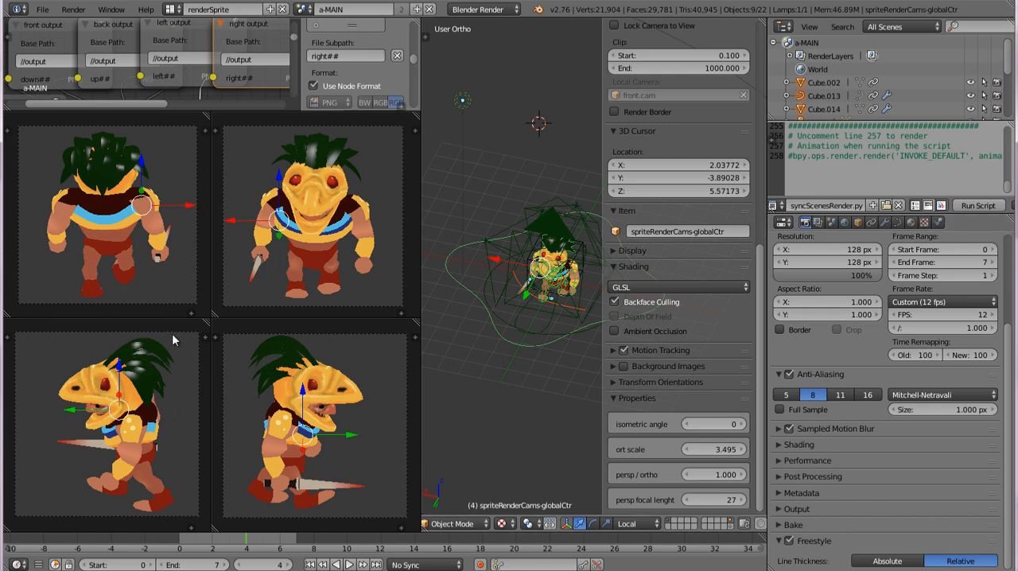
Step: Render the a-MAIN scene as a still, switch to Windows Explorer and select the output folder inside spriteRenderer
{"action": "scroll", "coordinate": [802, 294], "scroll_direction": "up", "scroll_amount": 4}
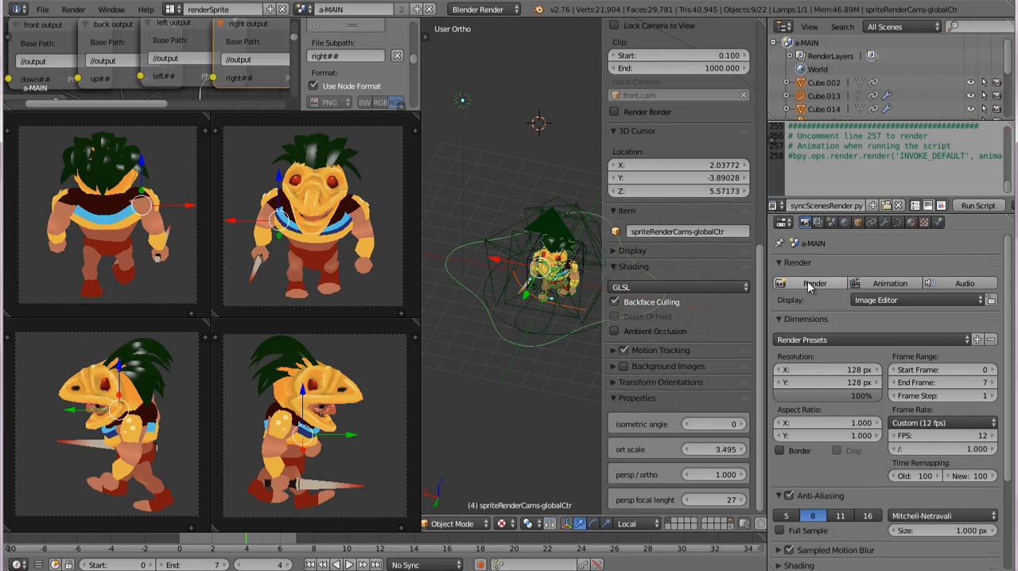
{"action": "left_click", "coordinate": [807, 281]}
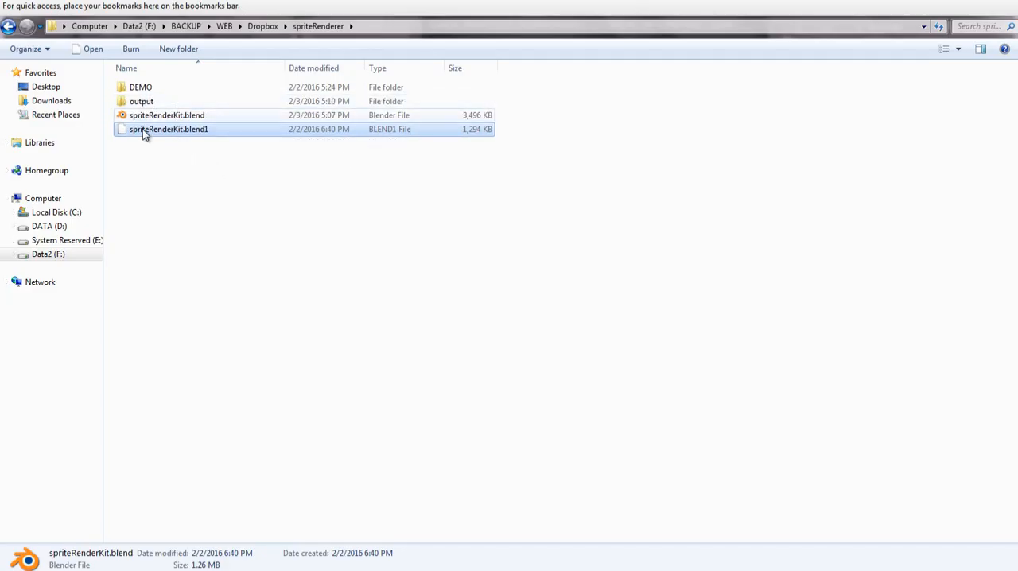
{"action": "left_click", "coordinate": [140, 102]}
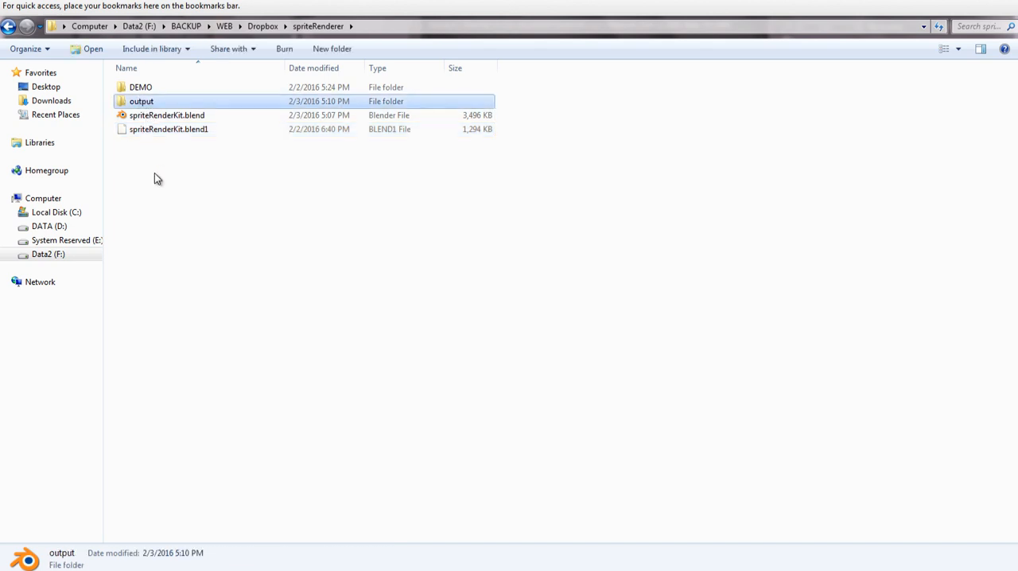
Step: Check the rendered stills in the output folder, and in Blender set the left output node's file subpath to right##
{"action": "double_click", "coordinate": [148, 101]}
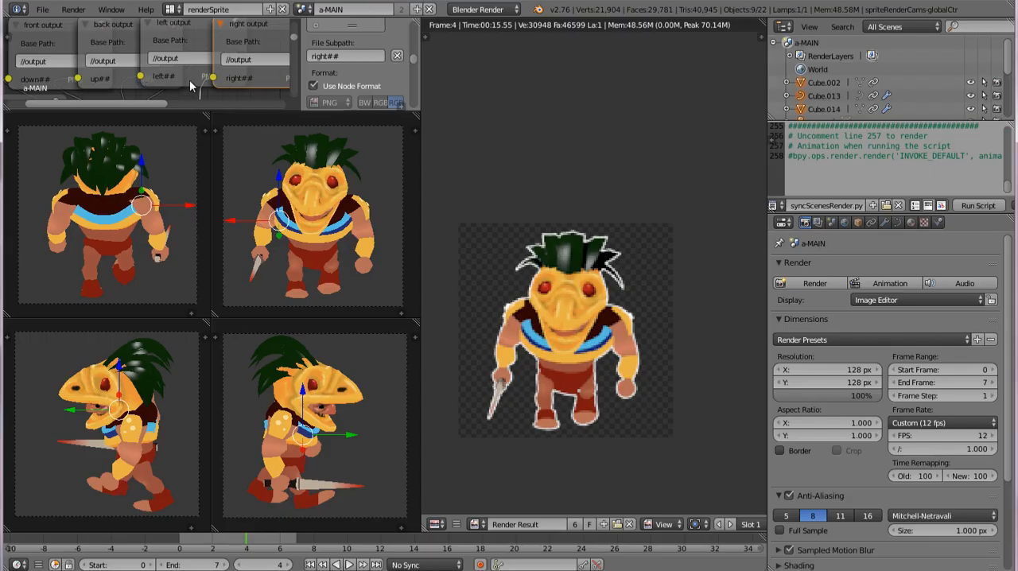
{"action": "left_click", "coordinate": [179, 80]}
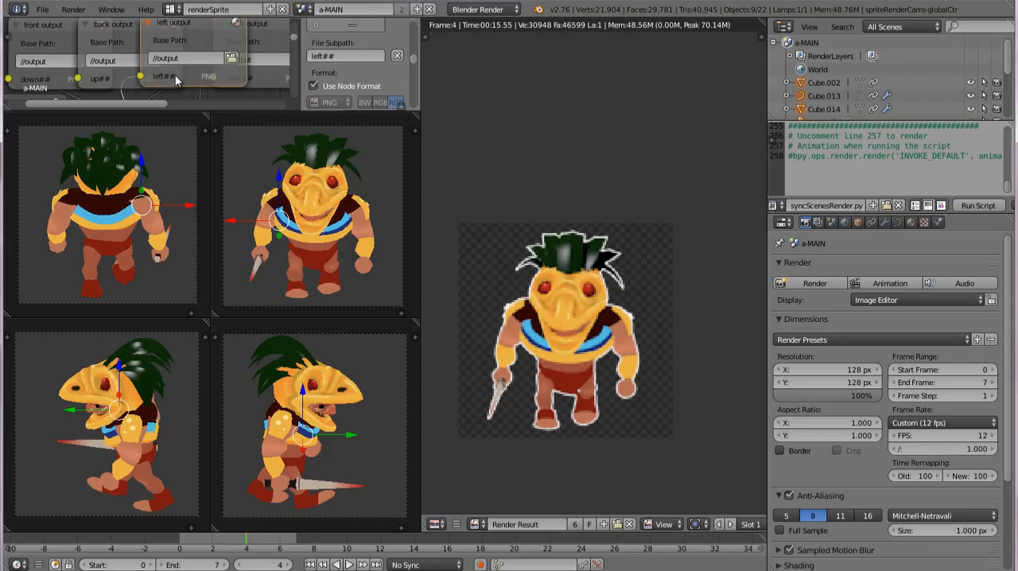
{"action": "left_click", "coordinate": [322, 56]}
{"action": "left_click_drag", "start_coordinate": [324, 56], "coordinate": [281, 57]}
{"action": "key", "text": "Return"}
Step: Set the right output node's file subpath to left##
{"action": "left_click", "coordinate": [262, 36]}
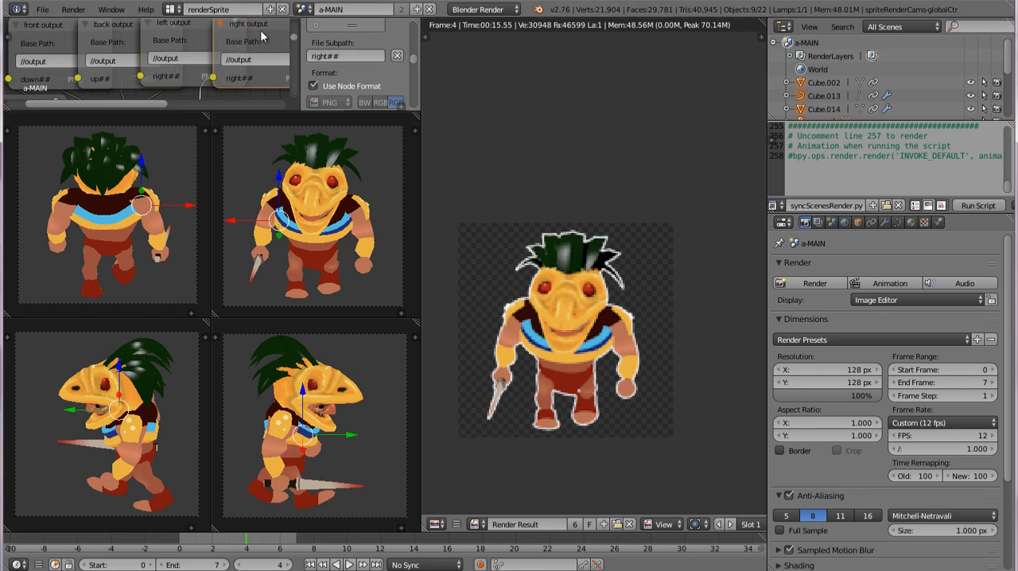
{"action": "left_click", "coordinate": [329, 55]}
{"action": "left_click_drag", "start_coordinate": [327, 57], "coordinate": [264, 49]}
{"action": "type", "text": "left"}
{"action": "key", "text": "Return"}
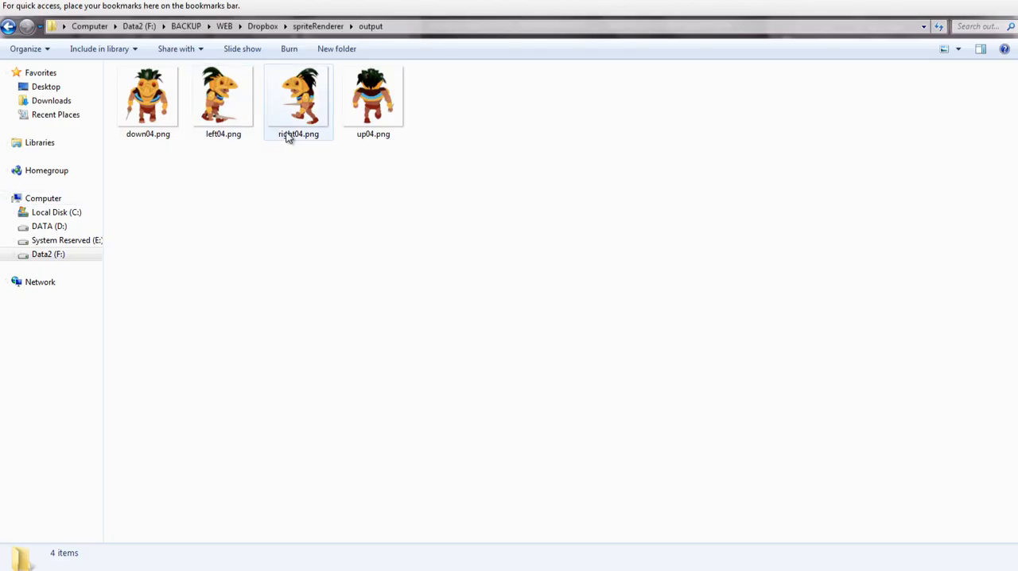
Step: Permanently delete all the PNG stills from the output folder and render the a-MAIN scene as an animation in Blender
{"action": "key", "text": "ctrl+a"}
{"action": "key", "text": "shift+Delete"}
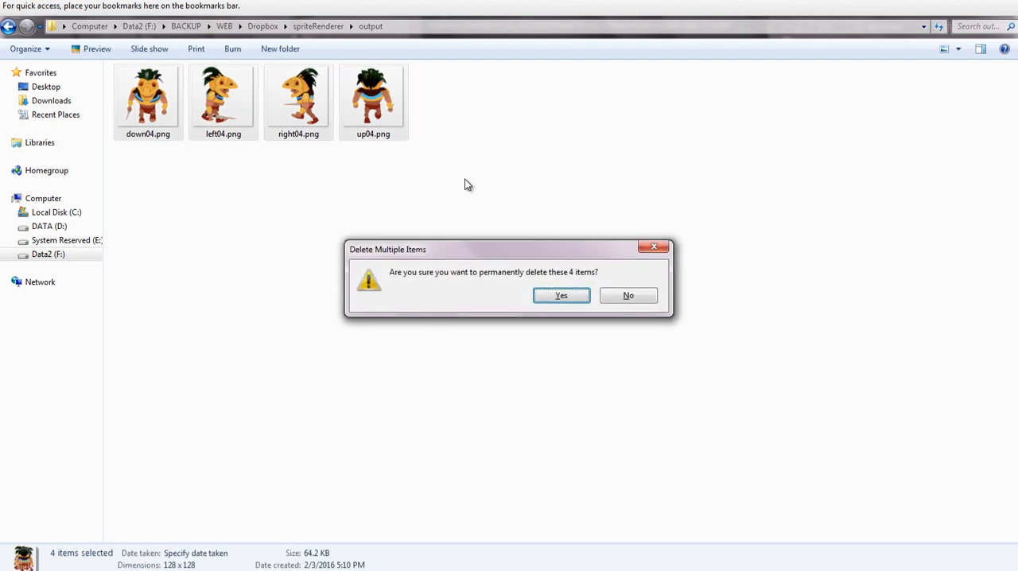
{"action": "key", "text": "Return"}
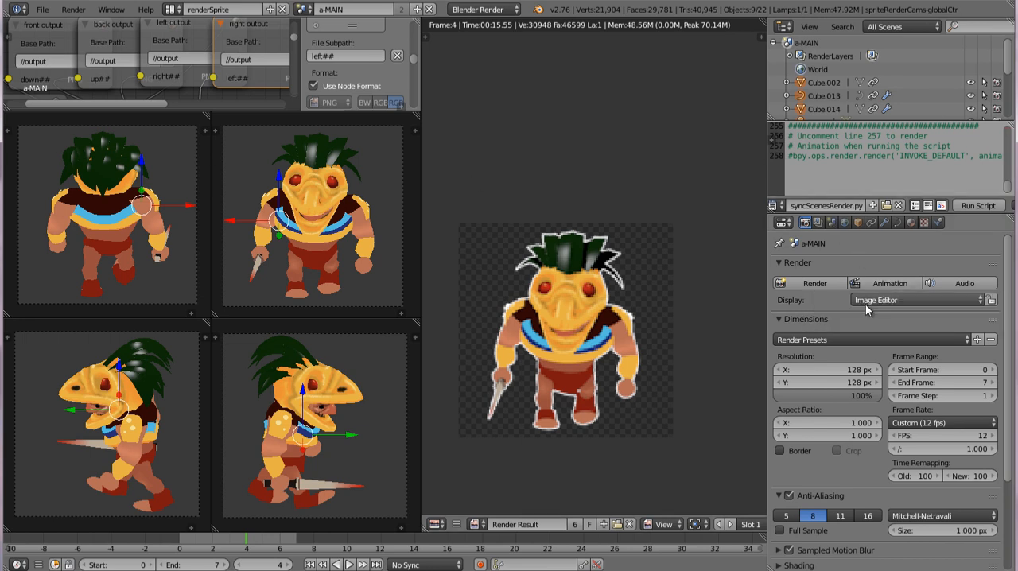
{"action": "left_click", "coordinate": [885, 285]}
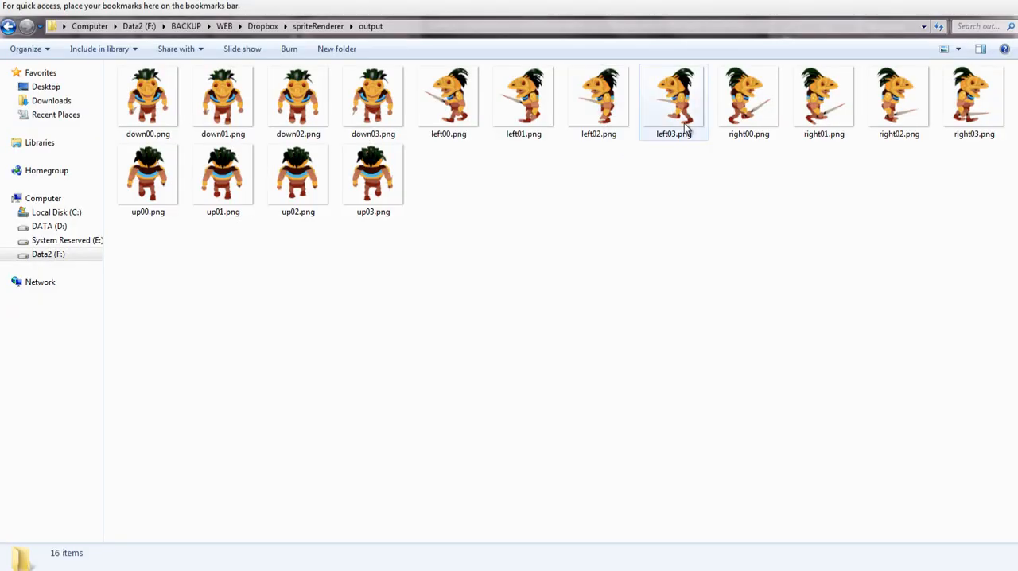
Step: Switch to the output folder and check that the left and right frames face the directions in their file names
{"action": "left_click", "coordinate": [453, 105]}
{"action": "left_click", "coordinate": [501, 99]}
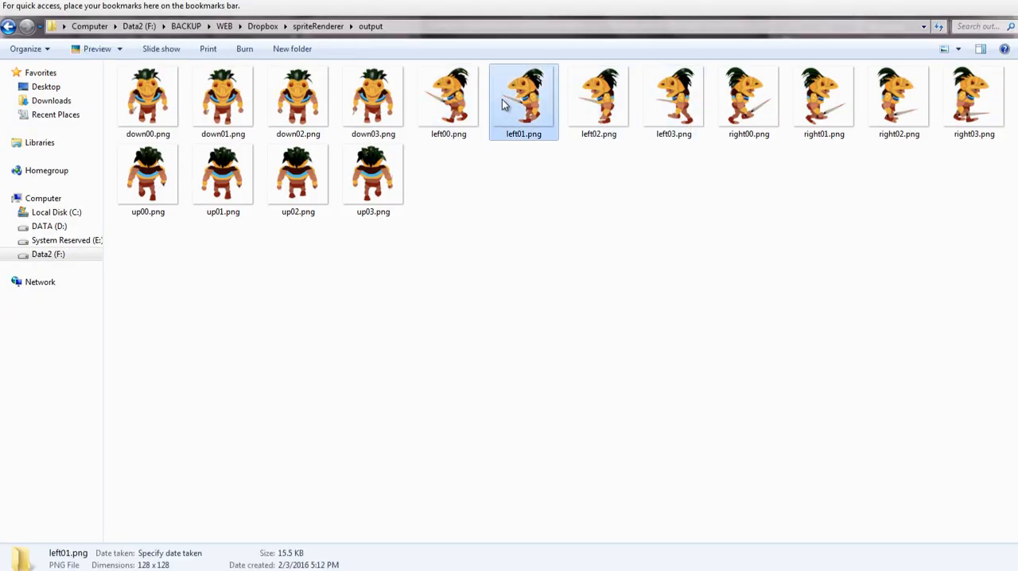
{"action": "left_click", "coordinate": [608, 101]}
{"action": "left_click", "coordinate": [680, 126]}
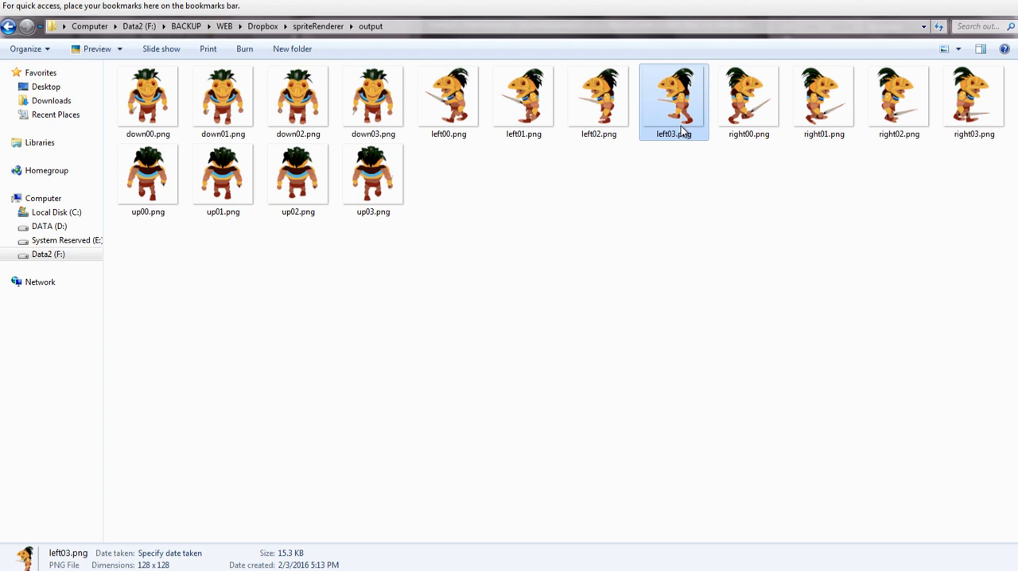
{"action": "left_click", "coordinate": [752, 124]}
{"action": "left_click", "coordinate": [836, 116]}
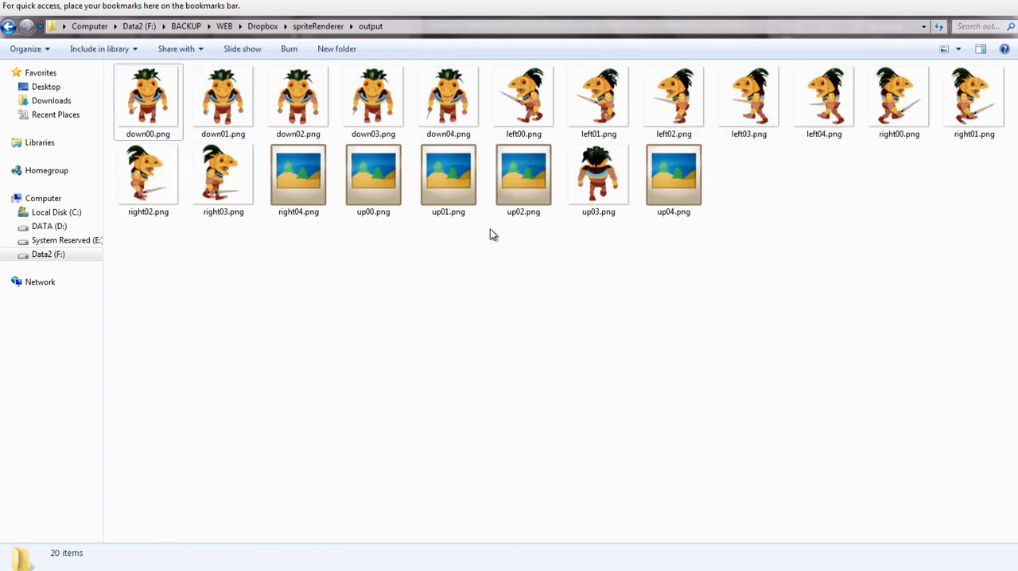
{"action": "left_click_drag", "start_coordinate": [368, 258], "coordinate": [473, 307]}
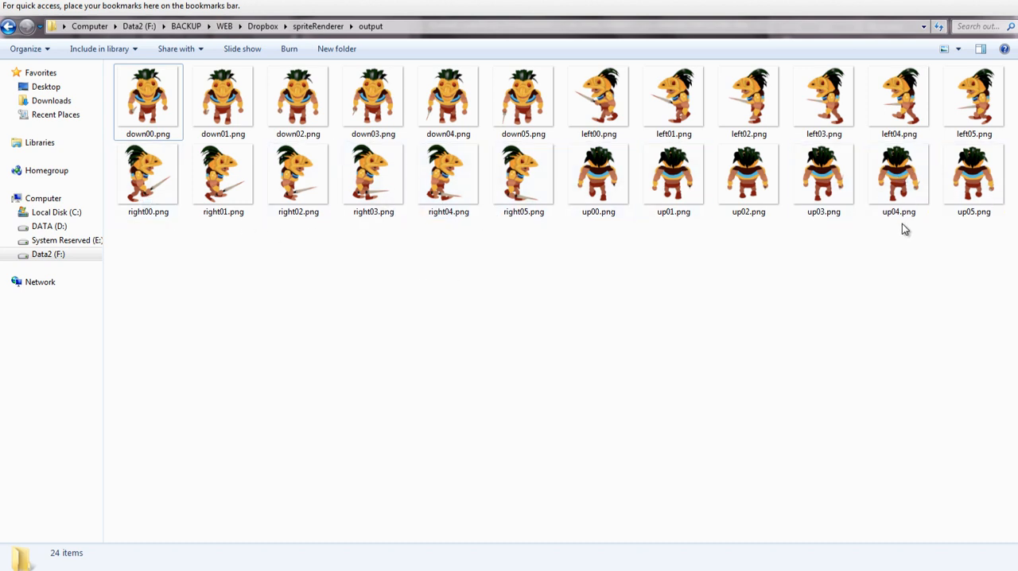
Step: Open down00.png in the photo viewer and page through the rendered frames of all four directions
{"action": "double_click", "coordinate": [163, 104]}
{"action": "key", "text": "Right"}
{"action": "key", "text": "Right"}
{"action": "key", "text": "Right"}
{"action": "key", "text": "Right"}
{"action": "key", "text": "Right"}
{"action": "key", "text": "Right"}
{"action": "key", "text": "Right"}
{"action": "key", "text": "Right"}
{"action": "key", "text": "Right"}
{"action": "key", "text": "Right"}
{"action": "key", "text": "Right"}
{"action": "key", "text": "Right"}
{"action": "key", "text": "Right"}
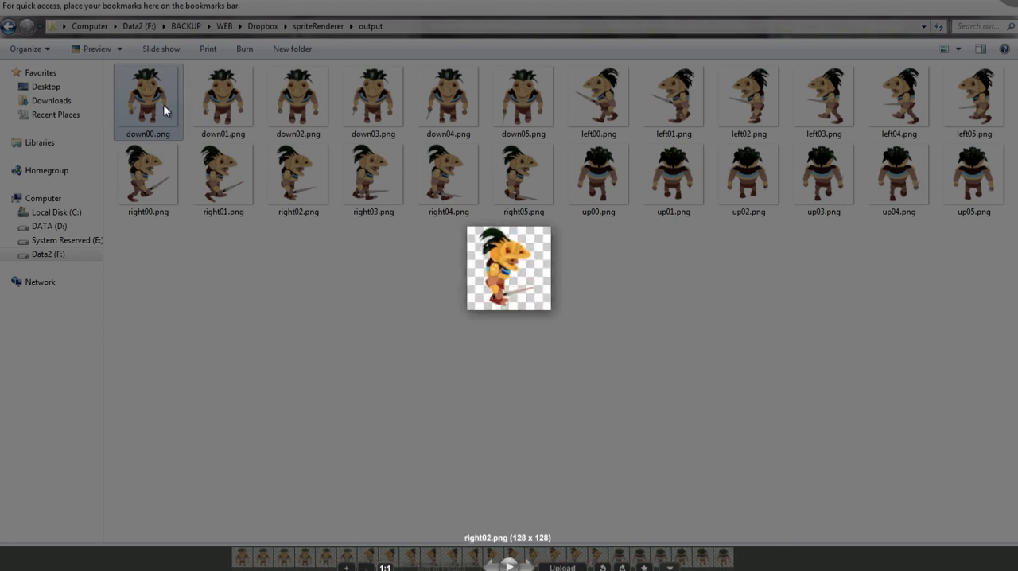
{"action": "key", "text": "Right"}
{"action": "key", "text": "Right"}
{"action": "key", "text": "Right"}
{"action": "key", "text": "Right"}
{"action": "key", "text": "Right"}
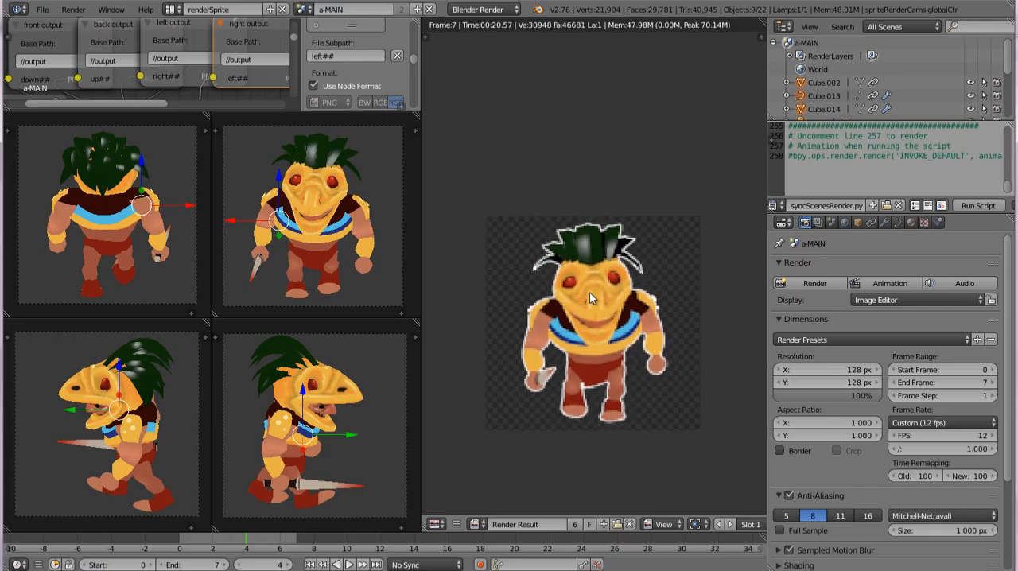
Step: Return to Blender, inspect the render results of the backCam, leftCam and rightCam scenes, and go back to a-MAIN
{"action": "scroll", "coordinate": [590, 292], "scroll_direction": "up", "scroll_amount": 3}
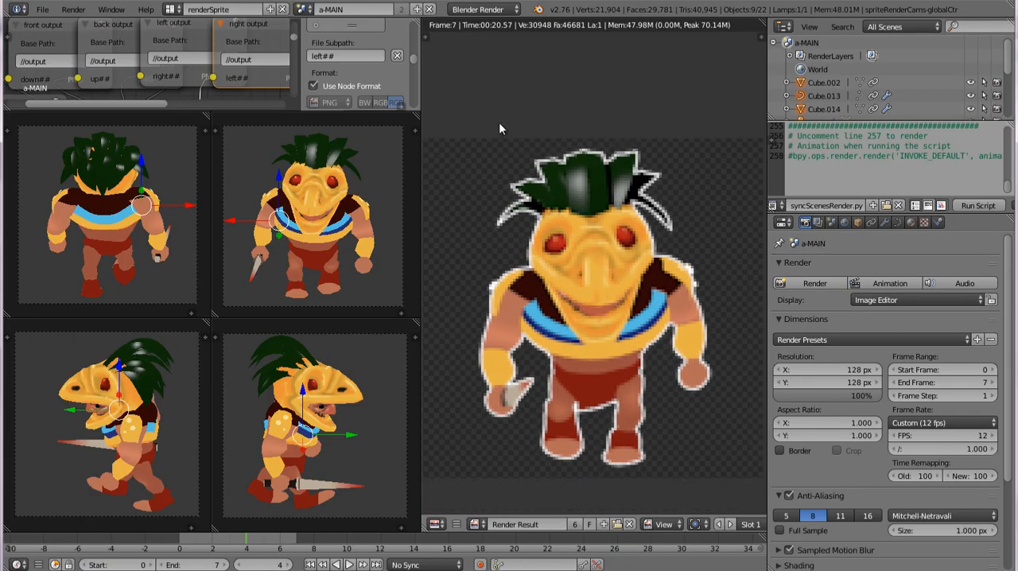
{"action": "left_click", "coordinate": [302, 10]}
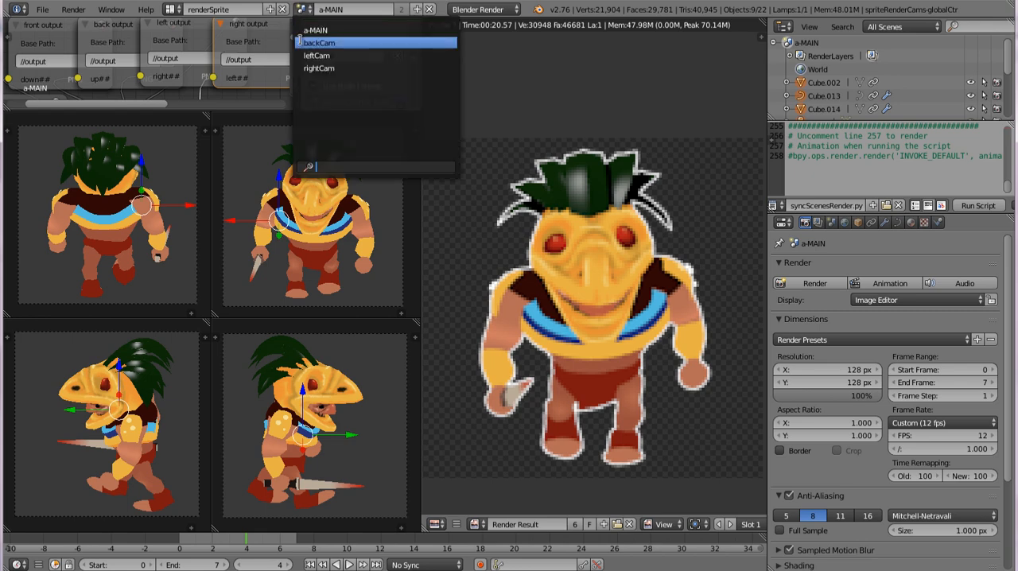
{"action": "left_click", "coordinate": [302, 43]}
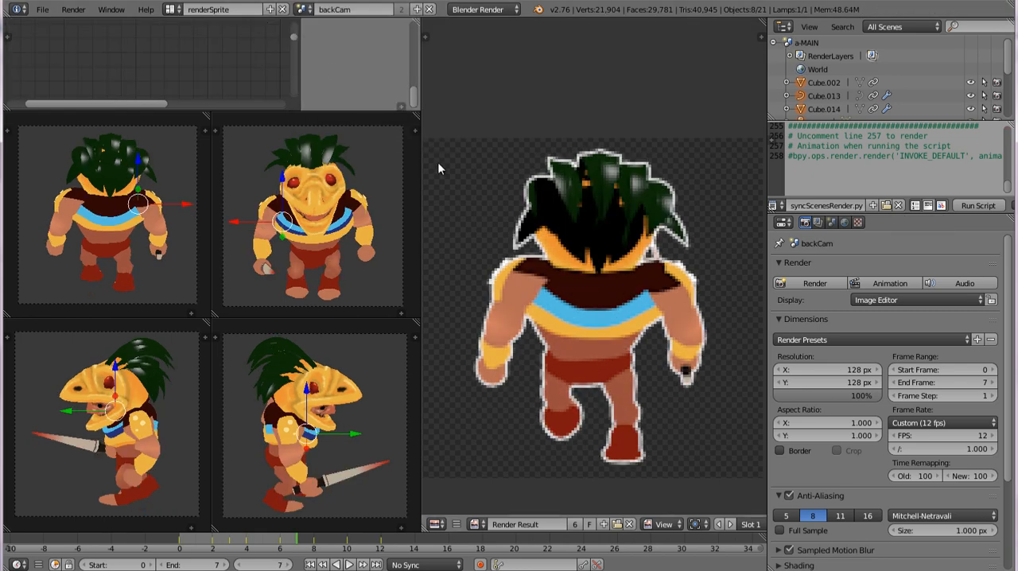
{"action": "left_click", "coordinate": [302, 10]}
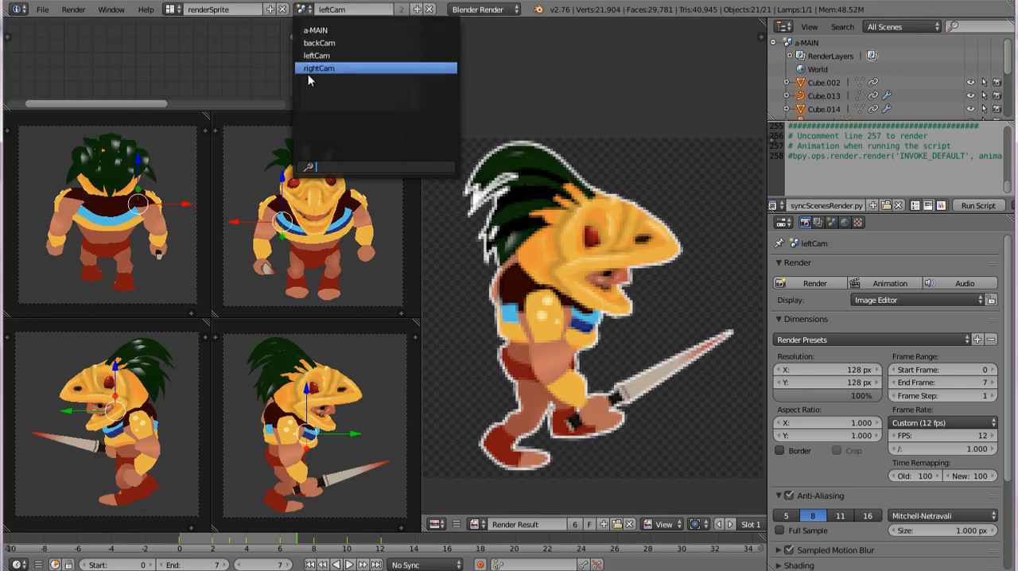
{"action": "left_click", "coordinate": [308, 71]}
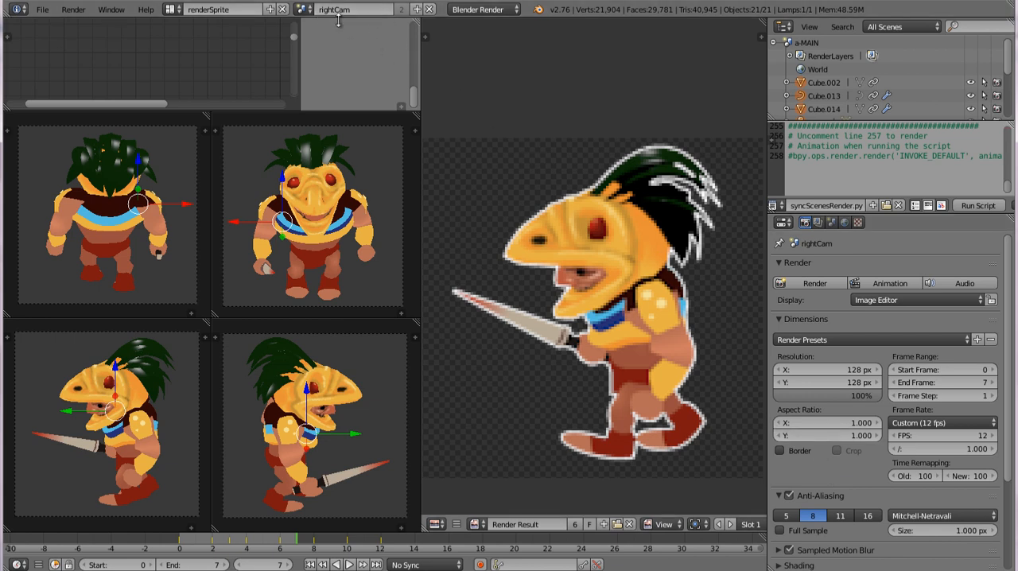
{"action": "left_click", "coordinate": [304, 8]}
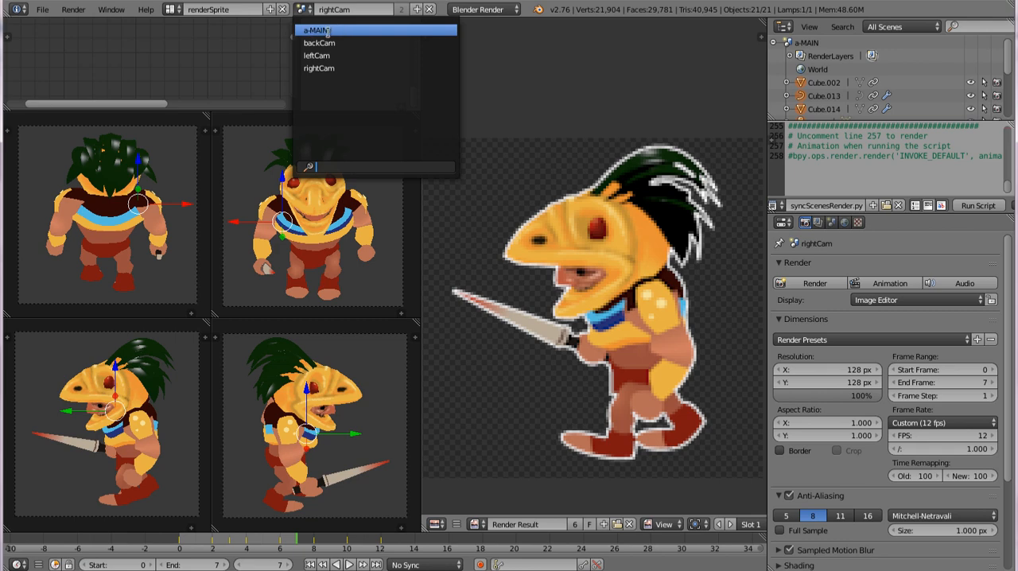
{"action": "left_click", "coordinate": [326, 31]}
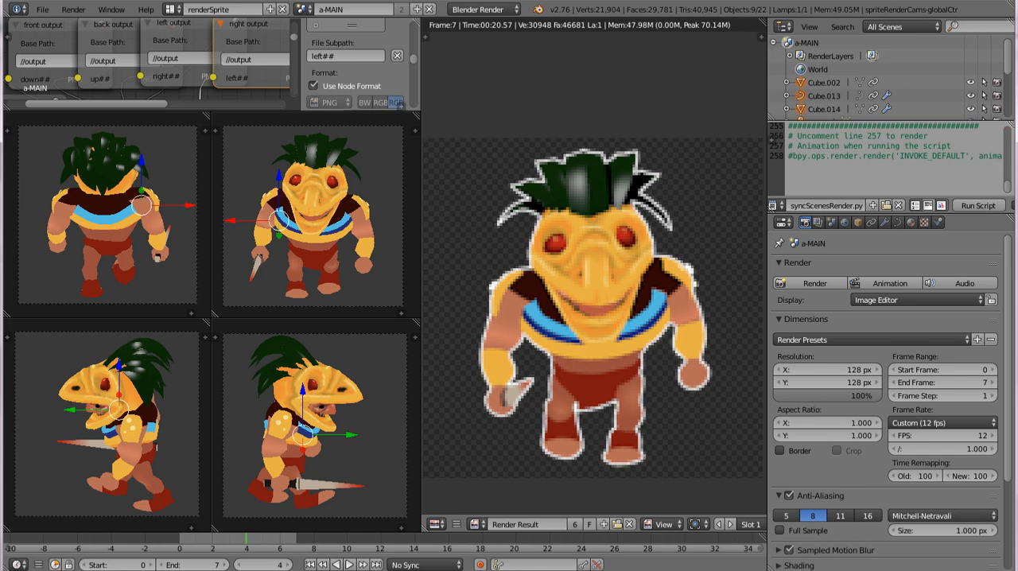
Step: In syncScenesRender.py, correct the comment's line number to 258 and uncomment the bpy.ops.render.render line
{"action": "key", "text": "BackSpace"}
{"action": "type", "text": "8"}
{"action": "key", "text": "Down"}
{"action": "key", "text": "Down"}
{"action": "key", "text": "Home"}
{"action": "key", "text": "Delete"}
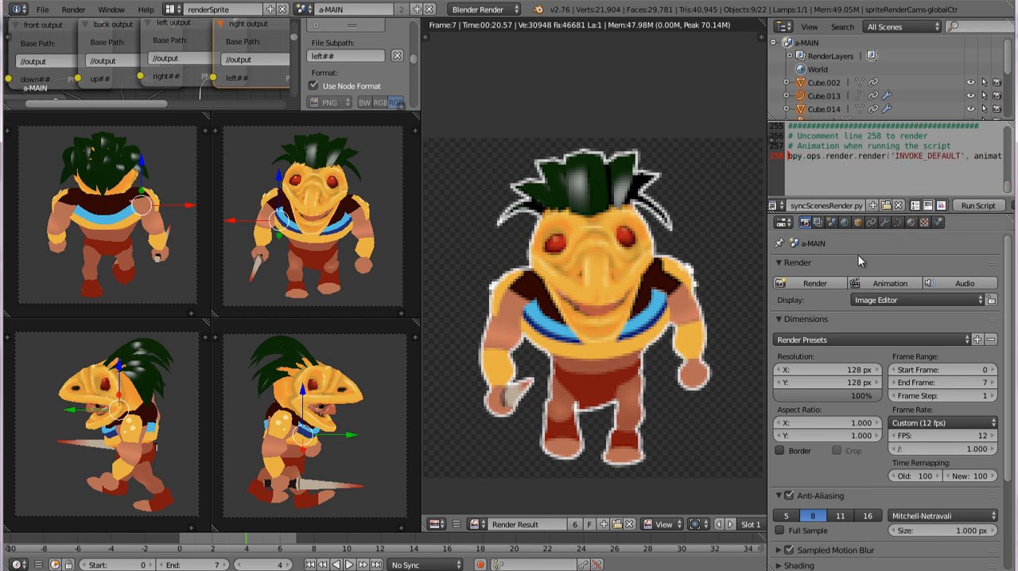
Step: Collapse the Render settings section and shrink the script editor to give the properties area more height
{"action": "left_click", "coordinate": [780, 265]}
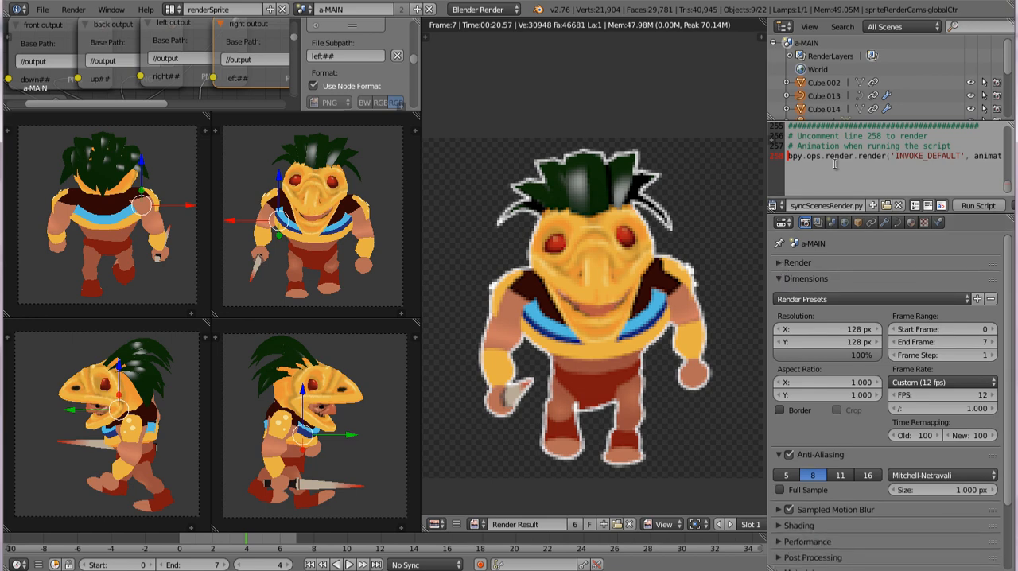
{"action": "scroll", "coordinate": [856, 162], "scroll_direction": "up", "scroll_amount": 5}
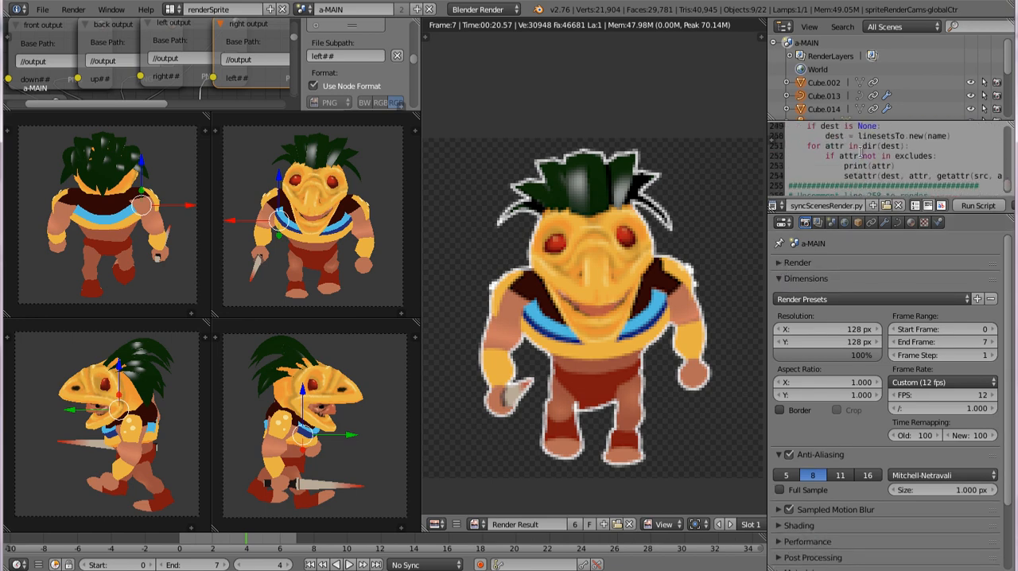
{"action": "scroll", "coordinate": [843, 150], "scroll_direction": "down", "scroll_amount": 5}
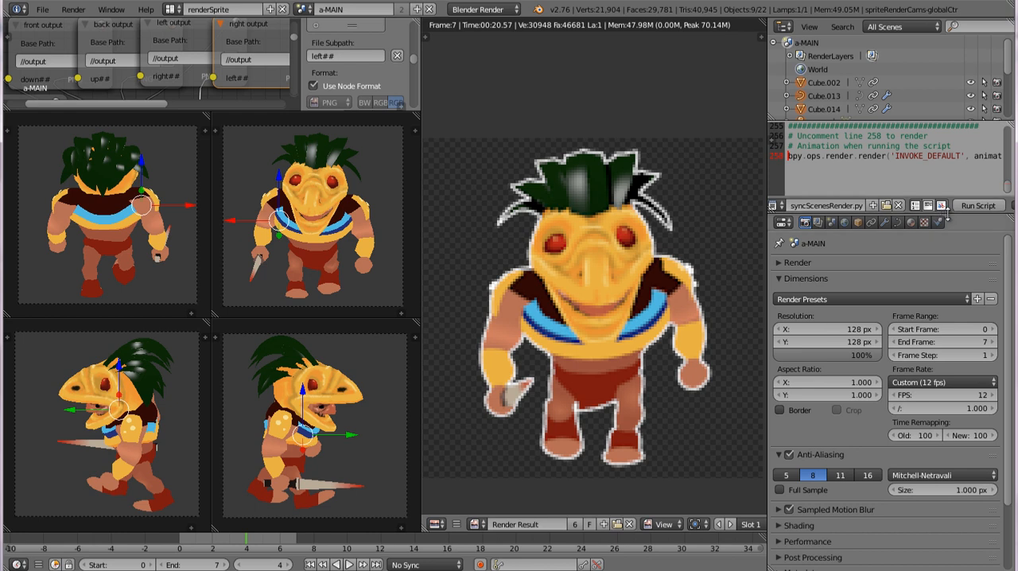
{"action": "left_click_drag", "start_coordinate": [952, 215], "coordinate": [951, 193]}
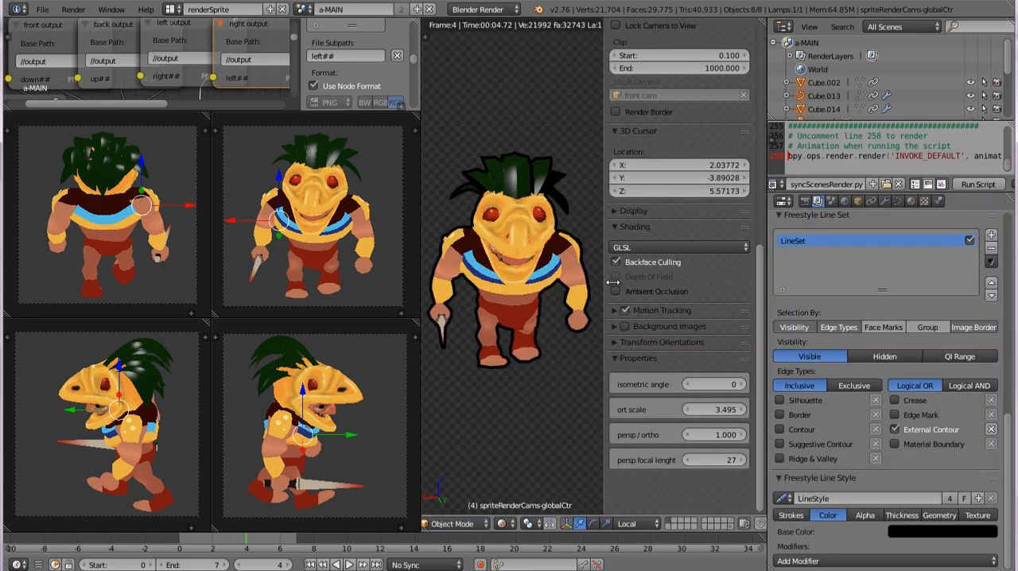
Step: Review the render dimensions and the Freestyle line set, and run syncScenesRender.py to sync the scenes and render the animation
{"action": "left_click_drag", "start_coordinate": [603, 281], "coordinate": [612, 281]}
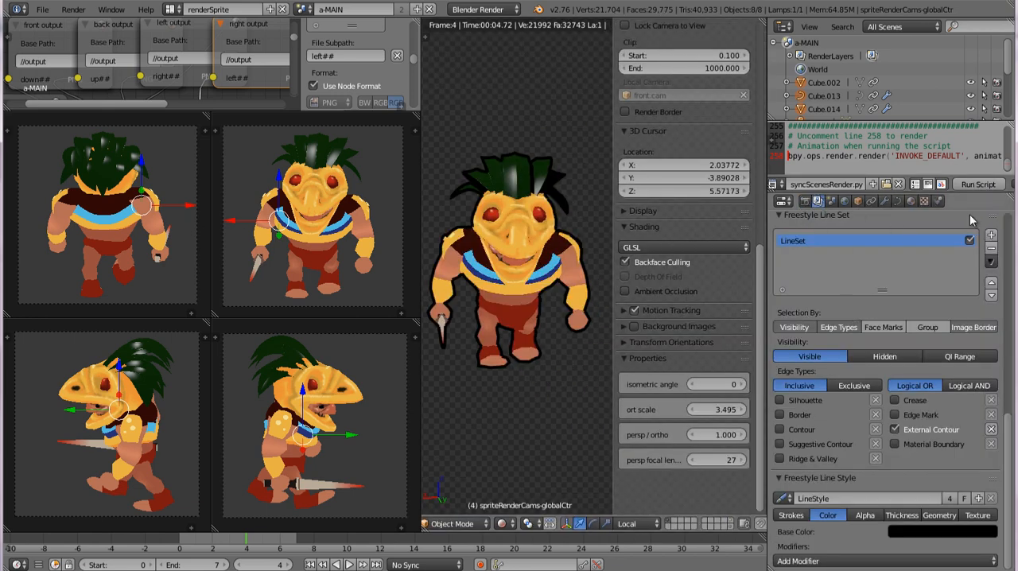
{"action": "left_click", "coordinate": [804, 200]}
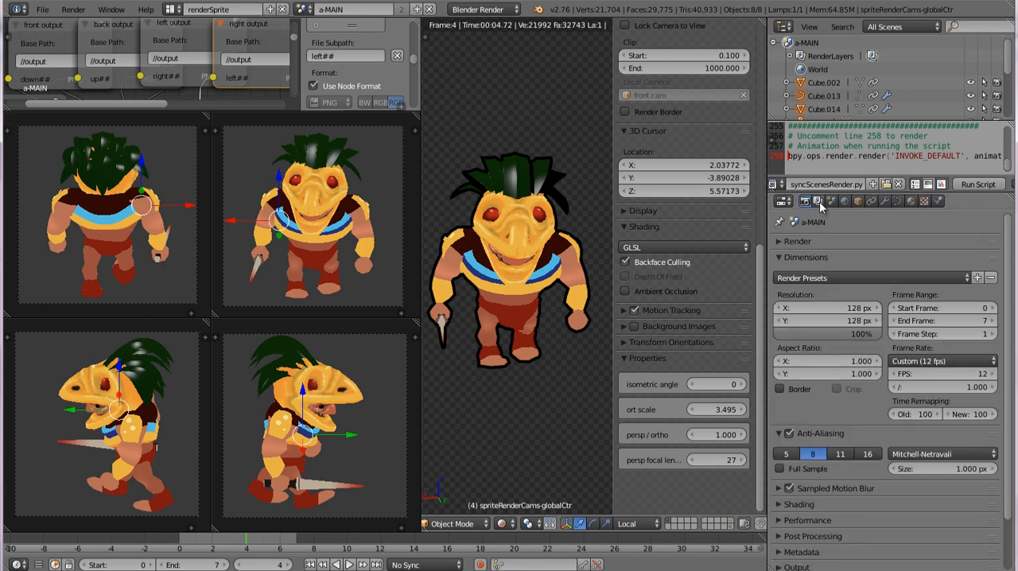
{"action": "left_click", "coordinate": [818, 201]}
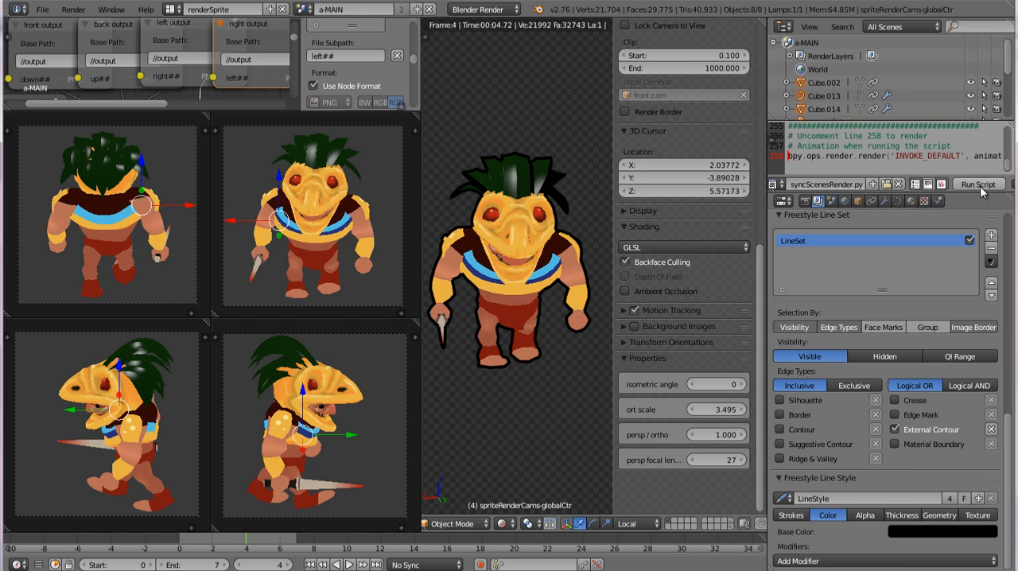
{"action": "left_click", "coordinate": [979, 185]}
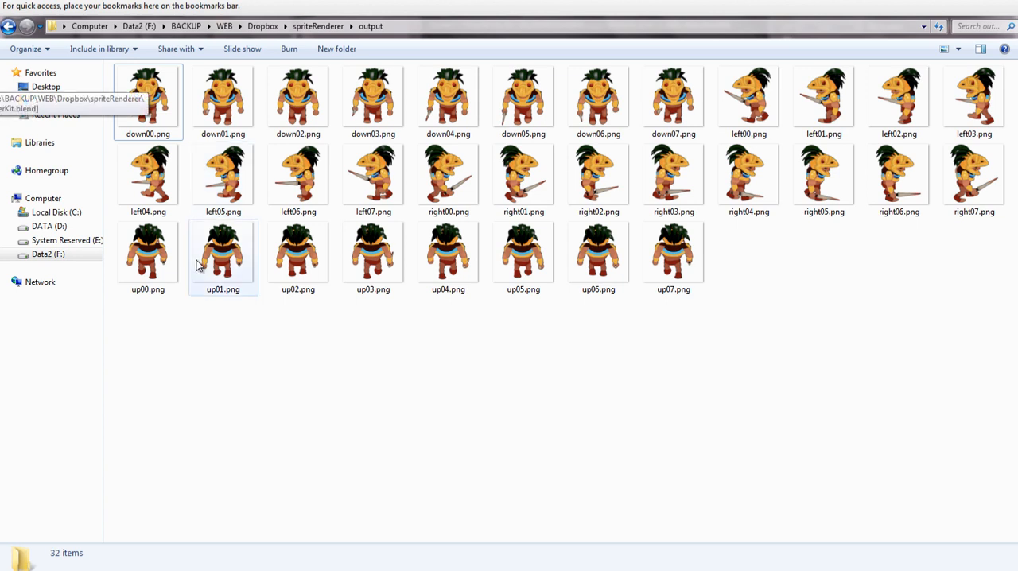
Step: Preview the newly rendered frames in the output folder from down00.png onward in the photo viewer, and close the viewer
{"action": "left_click_drag", "start_coordinate": [288, 331], "coordinate": [462, 386]}
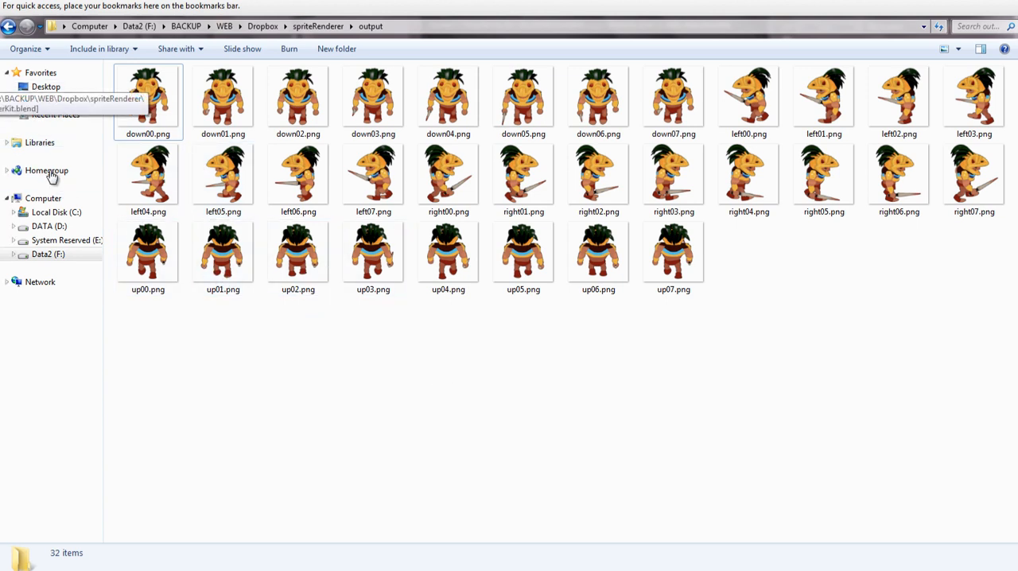
{"action": "left_click", "coordinate": [179, 80]}
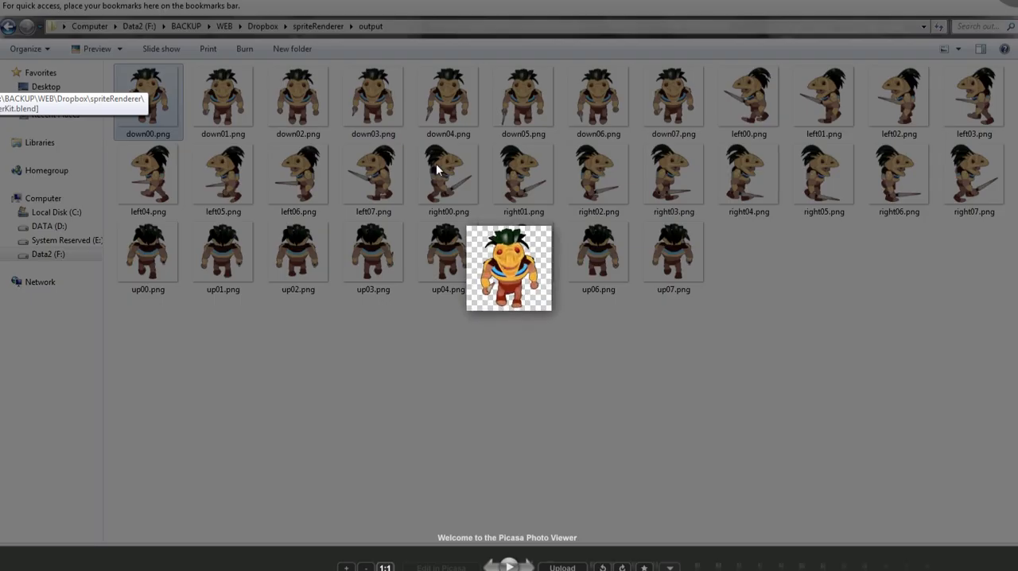
{"action": "key", "text": "Right"}
{"action": "key", "text": "Right"}
{"action": "key", "text": "Right"}
{"action": "key", "text": "Right"}
{"action": "key", "text": "Right"}
{"action": "key", "text": "Right"}
{"action": "key", "text": "Right"}
{"action": "key", "text": "Right"}
{"action": "key", "text": "Right"}
{"action": "key", "text": "Right"}
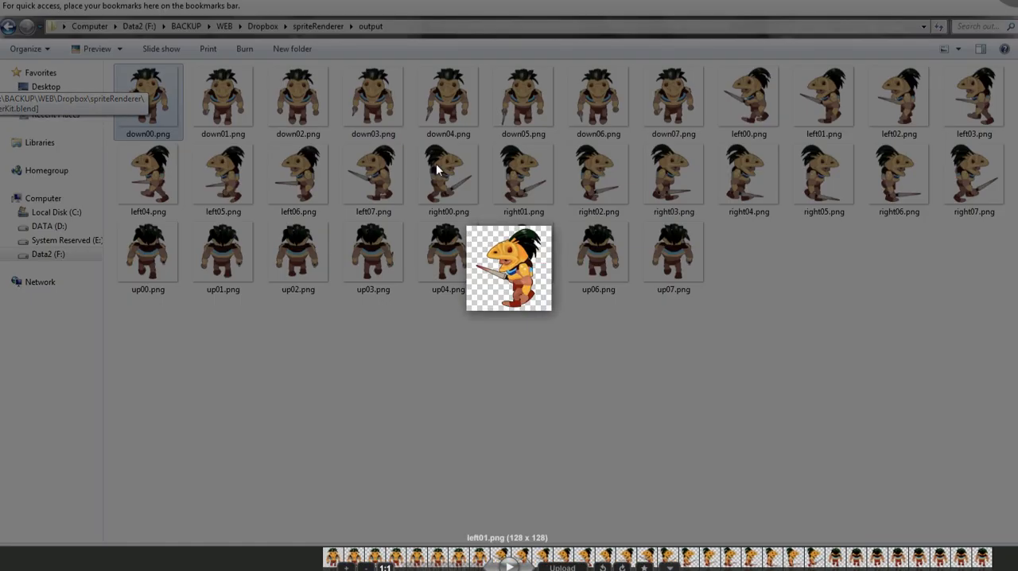
{"action": "key", "text": "Right"}
{"action": "key", "text": "Right"}
{"action": "key", "text": "Right"}
{"action": "key", "text": "Right"}
{"action": "key", "text": "Right"}
{"action": "key", "text": "Right"}
{"action": "key", "text": "Right"}
{"action": "key", "text": "Right"}
{"action": "key", "text": "Right"}
{"action": "key", "text": "Right"}
{"action": "key", "text": "Right"}
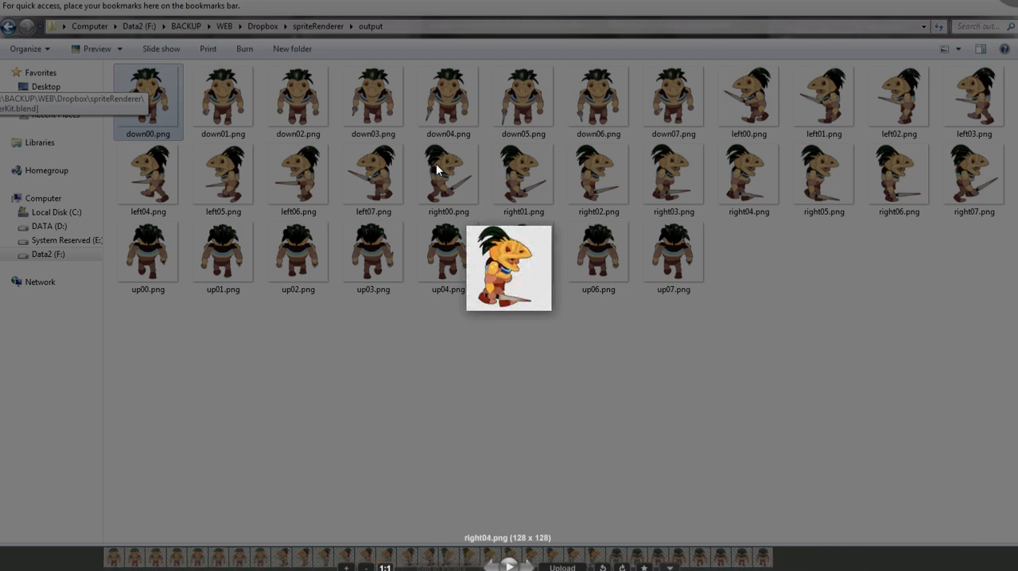
{"action": "key", "text": "Right"}
{"action": "key", "text": "Escape"}
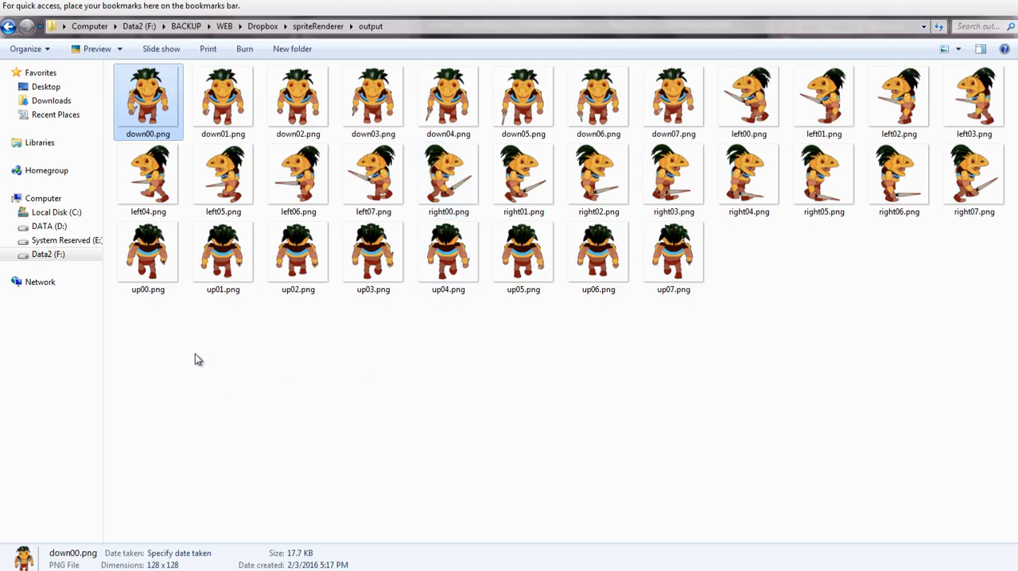
Step: Look over the finished sprite files in the output folder, going from down00.png to the up07.png through up00.png frames
{"action": "left_click_drag", "start_coordinate": [195, 354], "coordinate": [425, 334]}
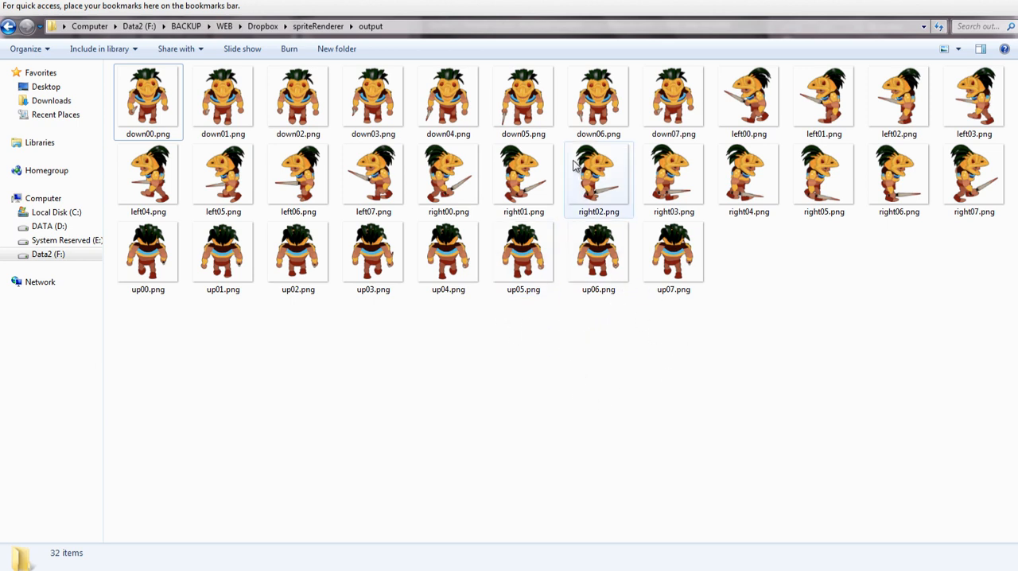
{"action": "left_click", "coordinate": [169, 94]}
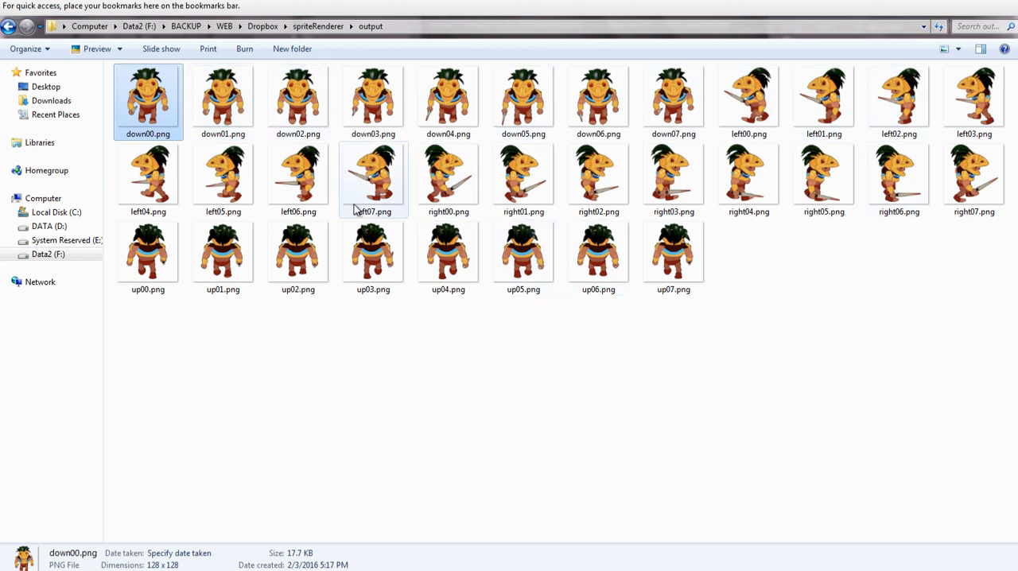
{"action": "left_click", "coordinate": [662, 266]}
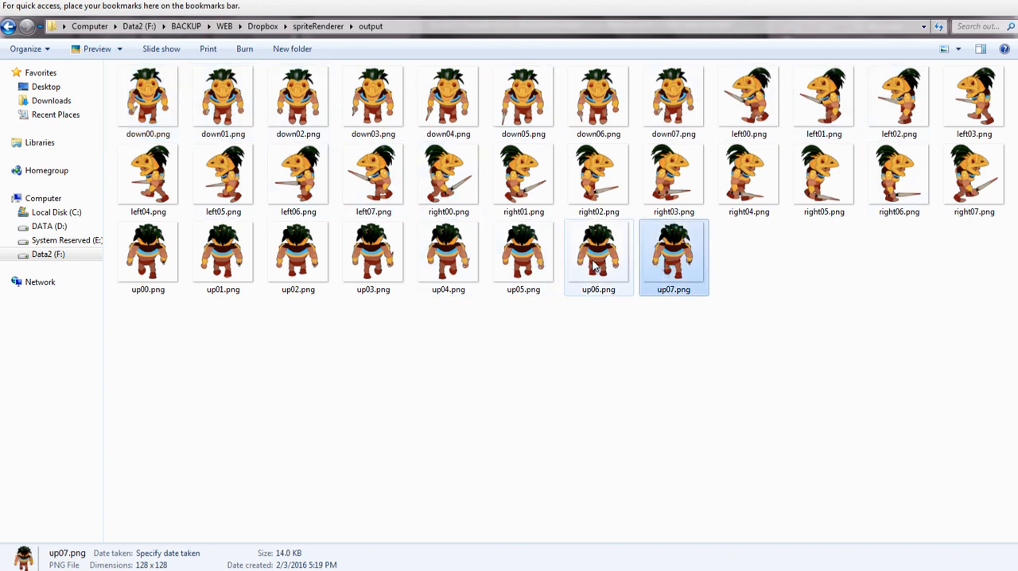
{"action": "left_click", "coordinate": [584, 263]}
{"action": "left_click", "coordinate": [501, 266]}
{"action": "left_click", "coordinate": [462, 257]}
{"action": "left_click", "coordinate": [377, 254]}
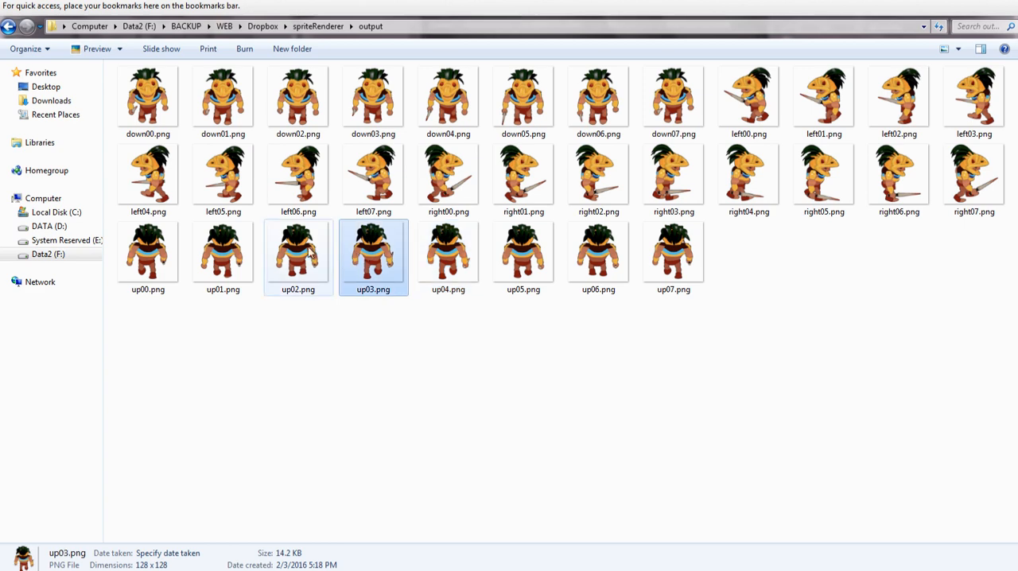
{"action": "left_click", "coordinate": [306, 253]}
{"action": "left_click", "coordinate": [226, 239]}
{"action": "left_click", "coordinate": [168, 250]}
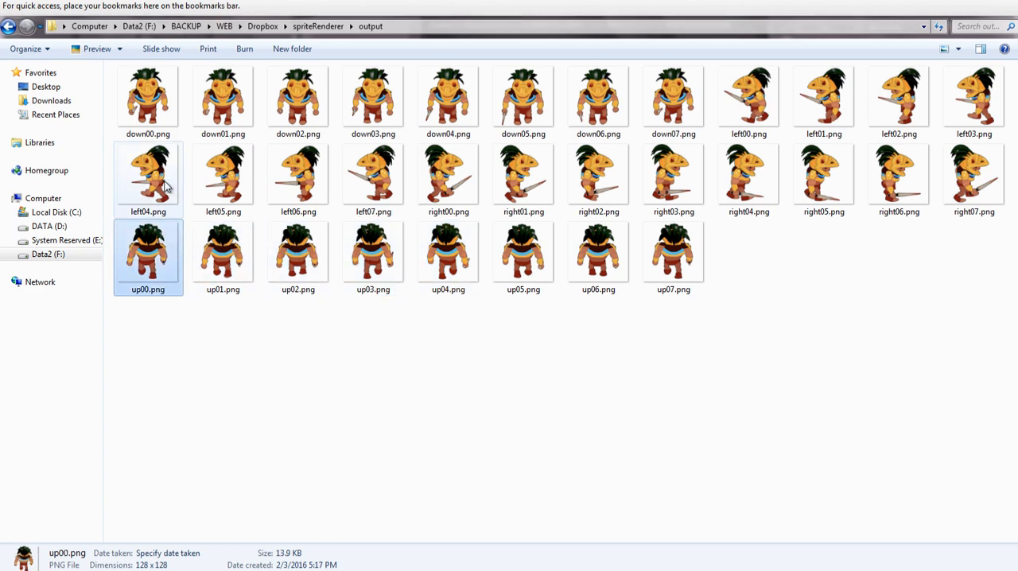